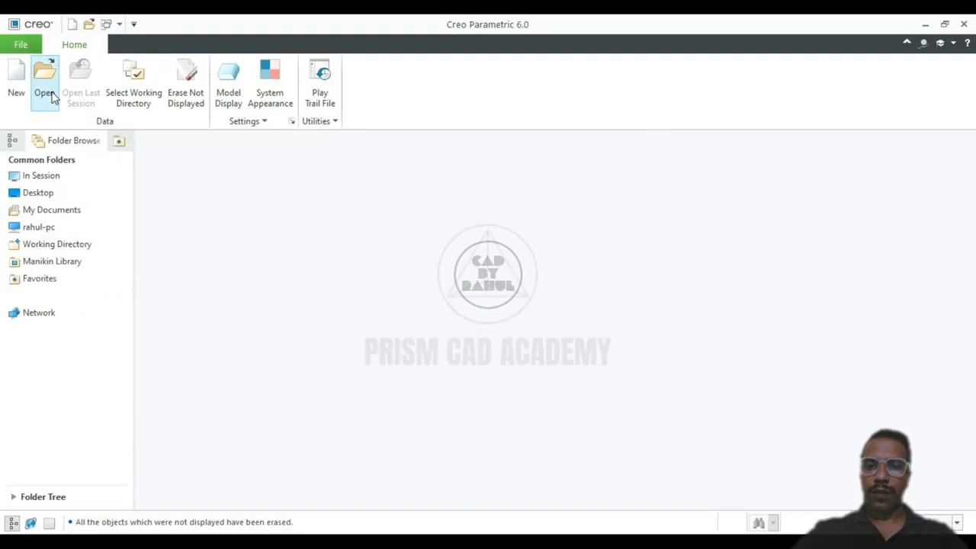
- Open the assembly stored in the CREO2 folder under My Stuff (E:), AXM_design, CAD, CAD_data
{"action": "left_click", "coordinate": [48, 92]}
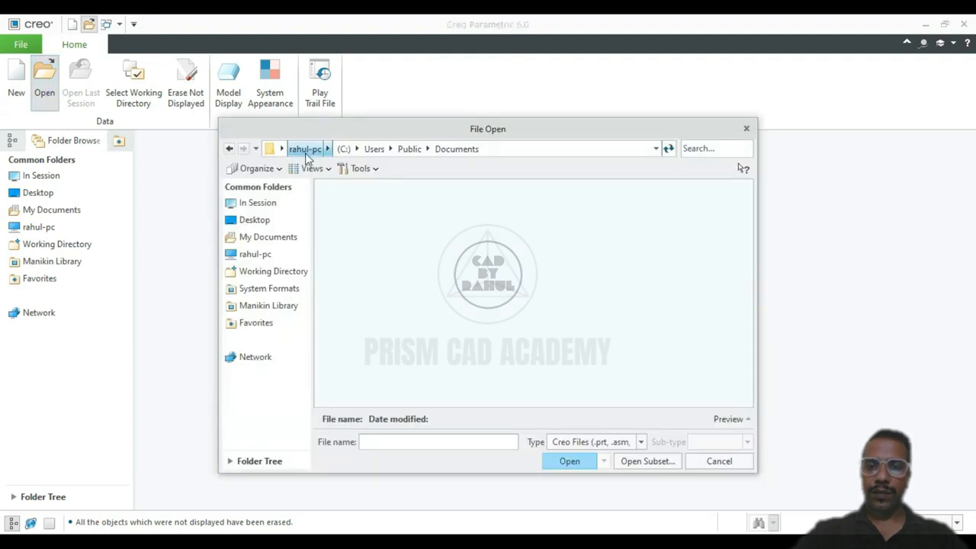
{"action": "left_click", "coordinate": [288, 256]}
{"action": "double_click", "coordinate": [369, 216]}
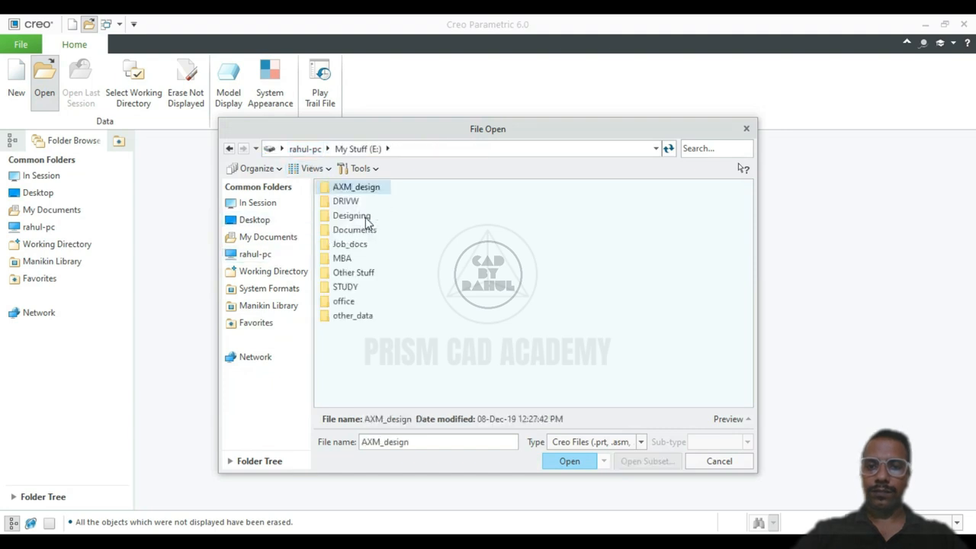
{"action": "double_click", "coordinate": [365, 191]}
{"action": "double_click", "coordinate": [365, 191]}
{"action": "double_click", "coordinate": [366, 189]}
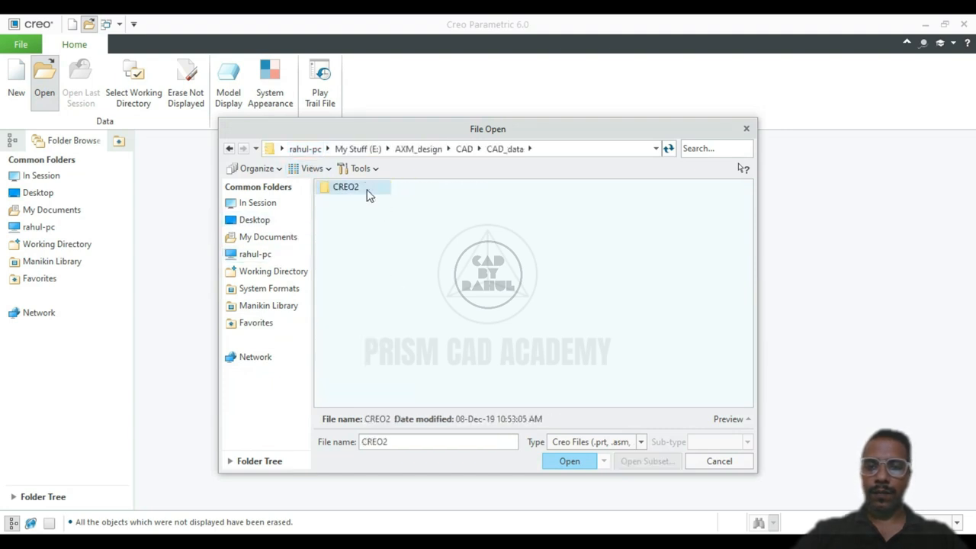
{"action": "double_click", "coordinate": [366, 189]}
{"action": "left_click", "coordinate": [567, 466]}
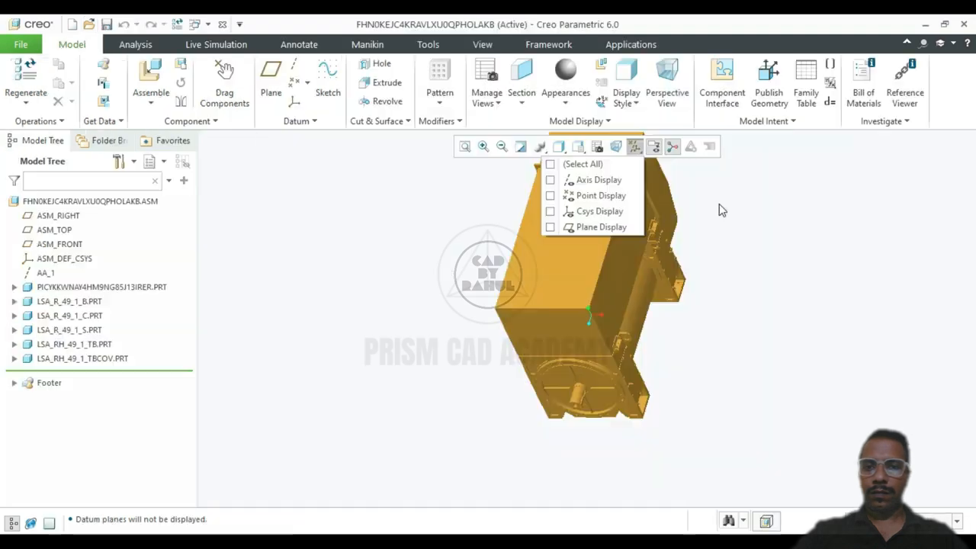
- Finish hiding all datum entities and show the assembly shaded with edges in its default orientation
{"action": "left_click", "coordinate": [719, 205]}
{"action": "middle_click_drag", "start_coordinate": [614, 352], "coordinate": [636, 342]}
{"action": "scroll", "coordinate": [584, 303], "scroll_direction": "down", "scroll_amount": 4}
{"action": "left_click", "coordinate": [559, 146]}
{"action": "left_click", "coordinate": [438, 179]}
{"action": "scroll", "coordinate": [476, 319], "scroll_direction": "up", "scroll_amount": 3}
{"action": "key", "text": "ctrl+d"}
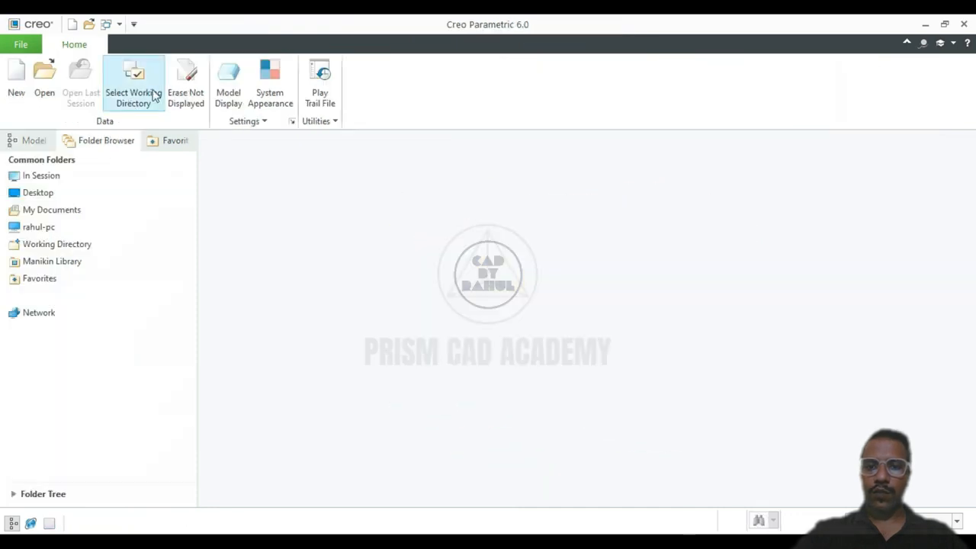
- Create a folder named CAD on the Gallery (F:) drive and make it the working directory
{"action": "left_click", "coordinate": [153, 92]}
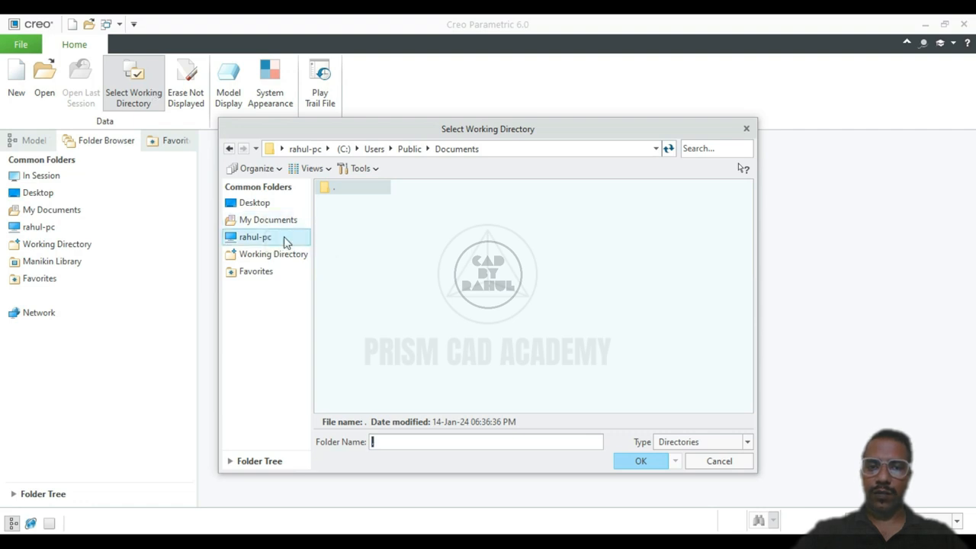
{"action": "left_click", "coordinate": [285, 242]}
{"action": "double_click", "coordinate": [352, 244]}
{"action": "right_click", "coordinate": [236, 332]}
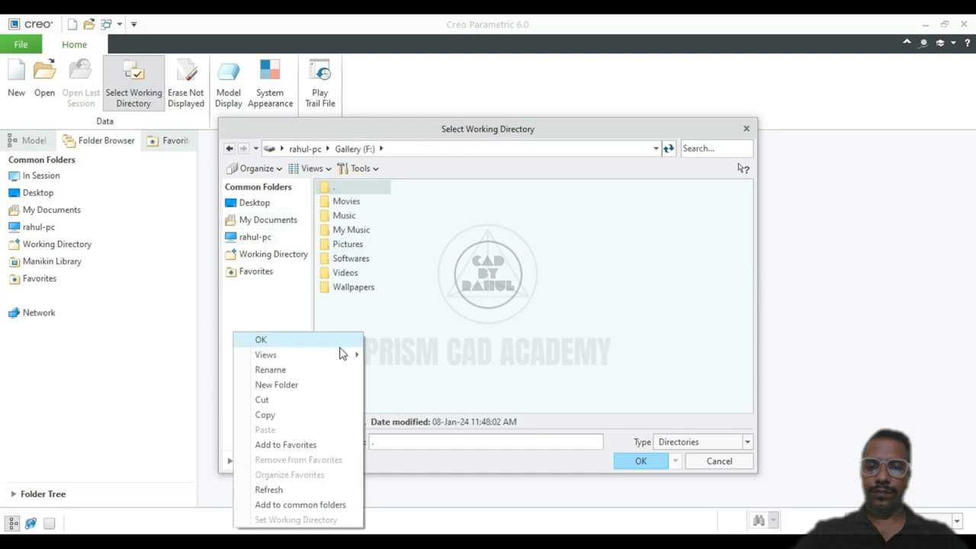
{"action": "left_click", "coordinate": [320, 386]}
{"action": "type", "text": "CAD"}
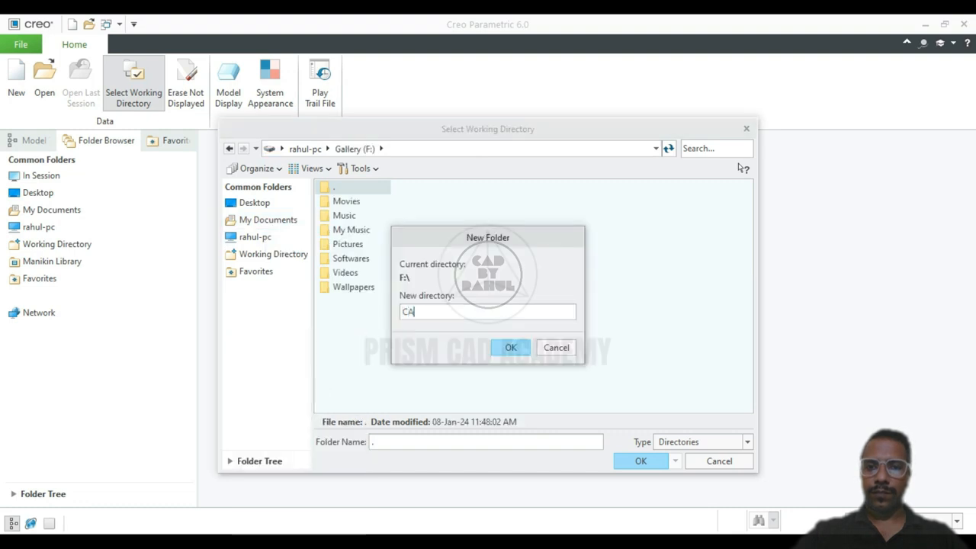
{"action": "left_click", "coordinate": [511, 348]}
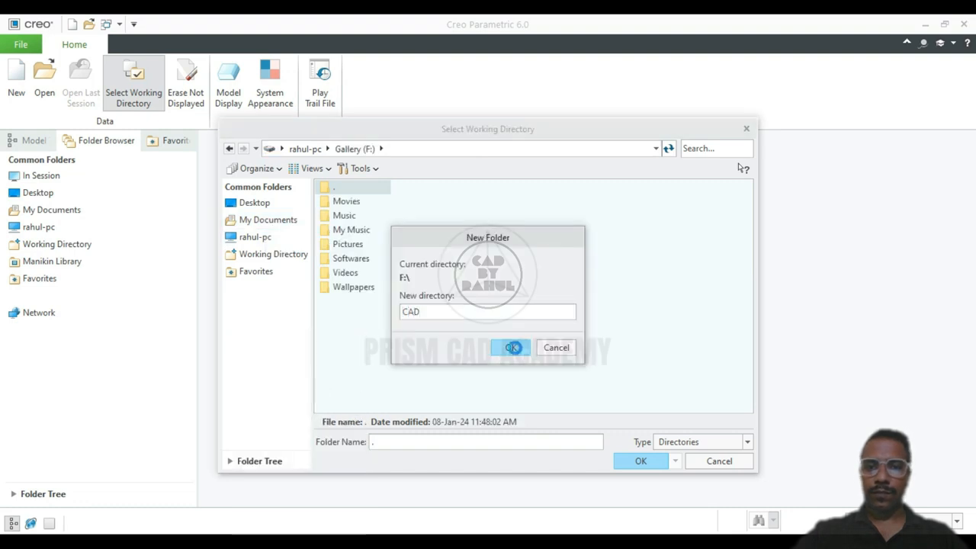
{"action": "left_click", "coordinate": [628, 462]}
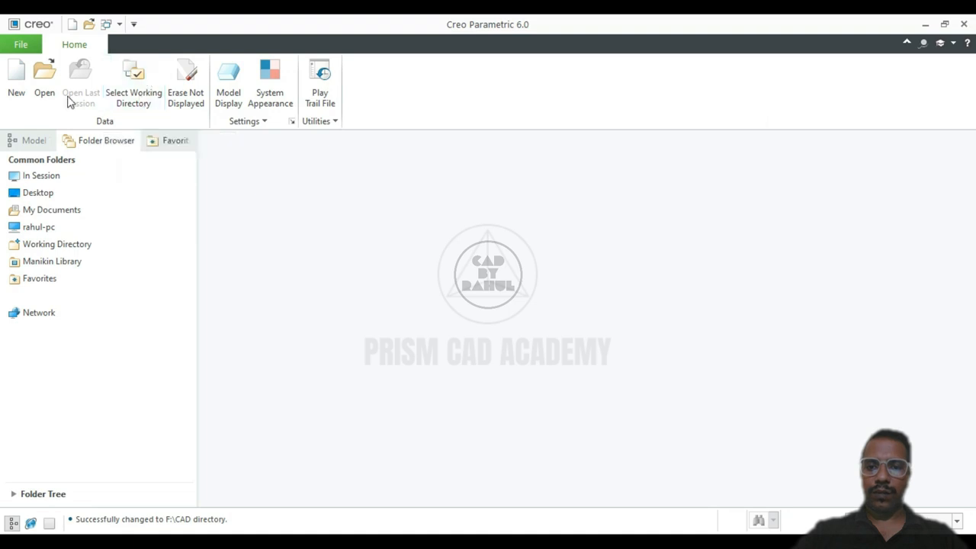
- Check which folder file opening defaults to, and reopen the assembly fhn0kejc4kravlxu0qpholakb.asm from the session
{"action": "left_click", "coordinate": [45, 99]}
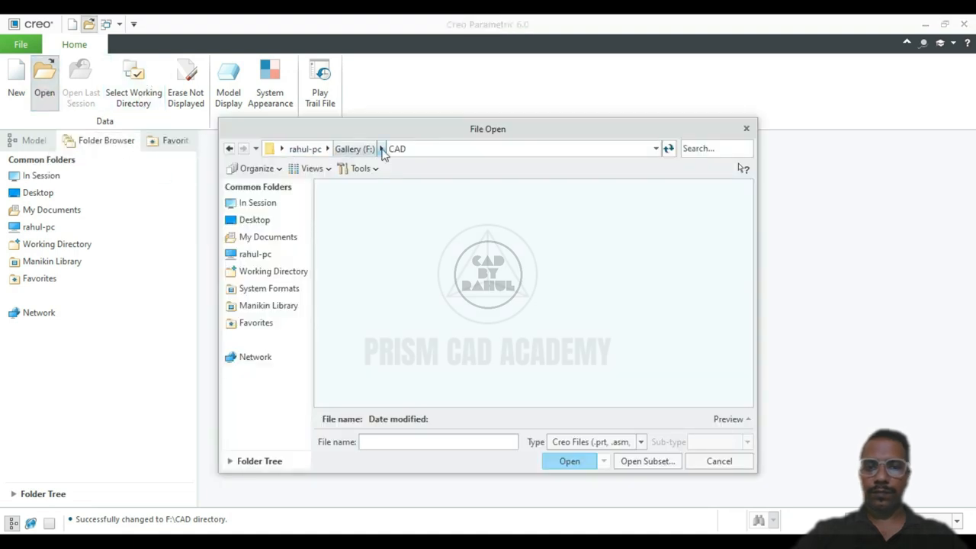
{"action": "left_click", "coordinate": [719, 461]}
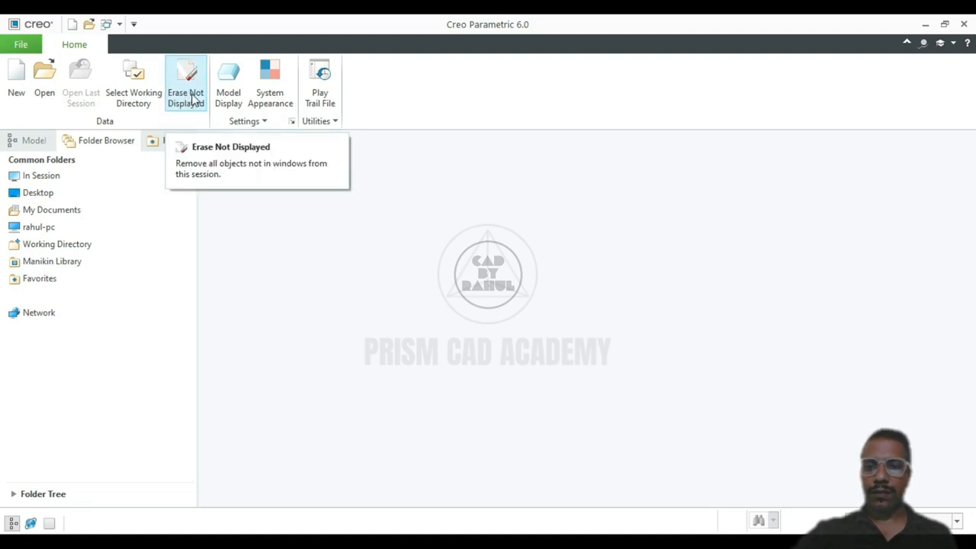
{"action": "left_click", "coordinate": [57, 93]}
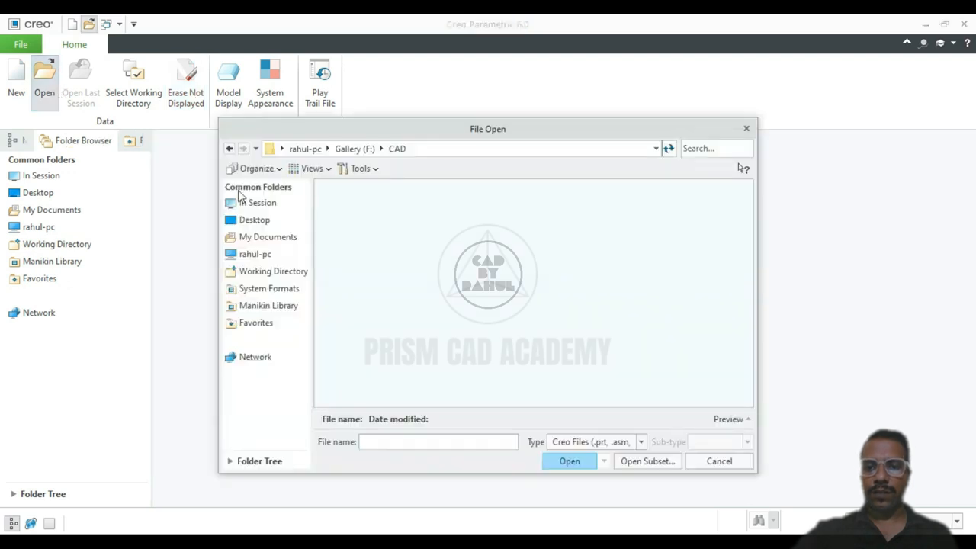
{"action": "left_click", "coordinate": [243, 202]}
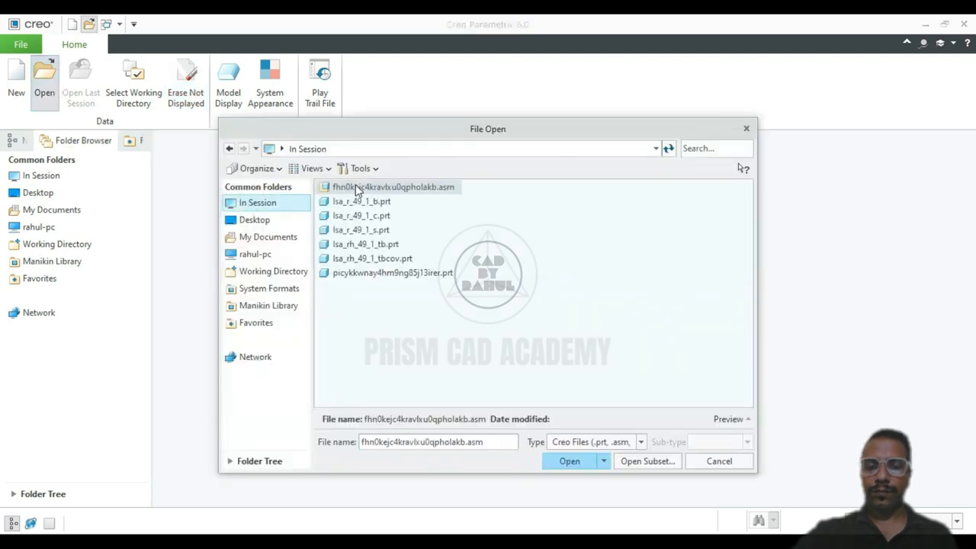
{"action": "left_click", "coordinate": [568, 462]}
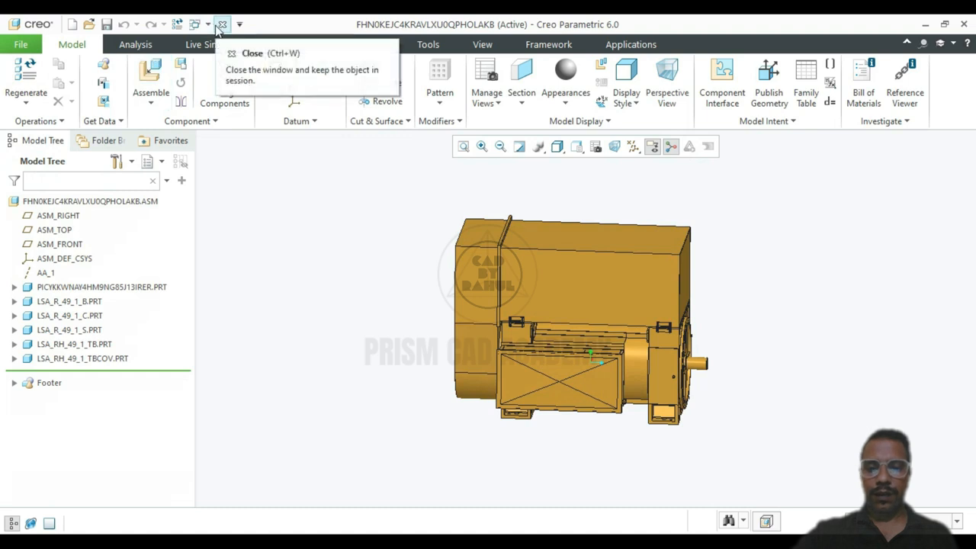
- Close the assembly and erase all objects not displayed, checking the In Session list for remaining files
{"action": "left_click", "coordinate": [220, 28]}
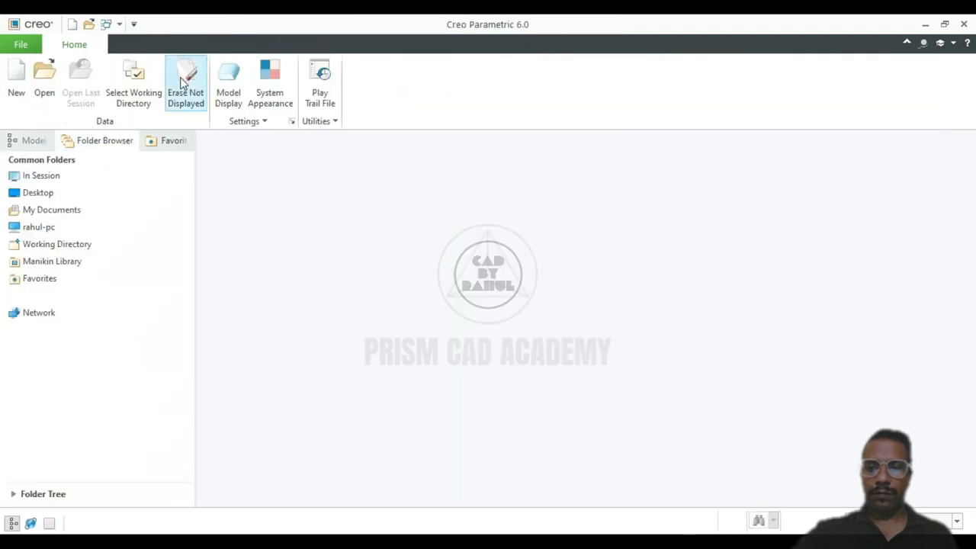
{"action": "left_click", "coordinate": [185, 81]}
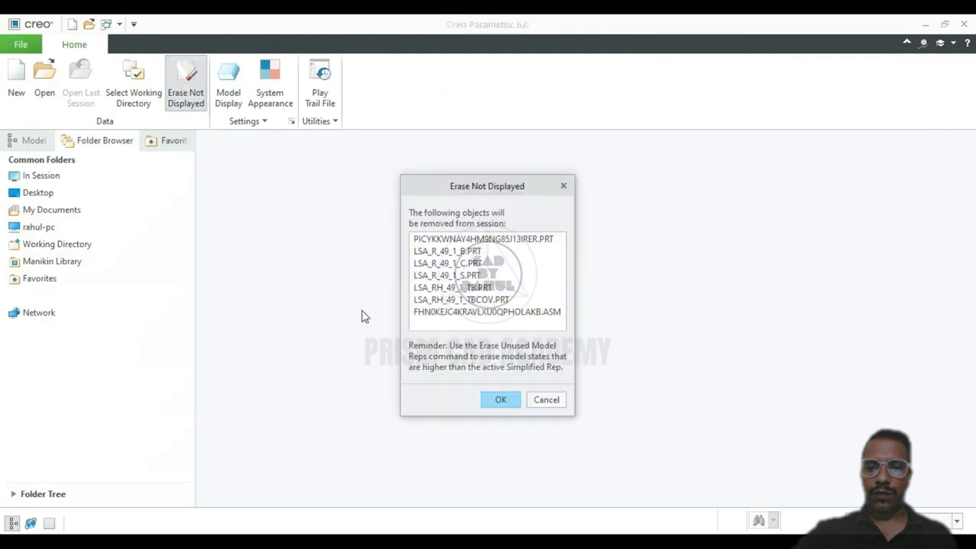
{"action": "left_click", "coordinate": [502, 400]}
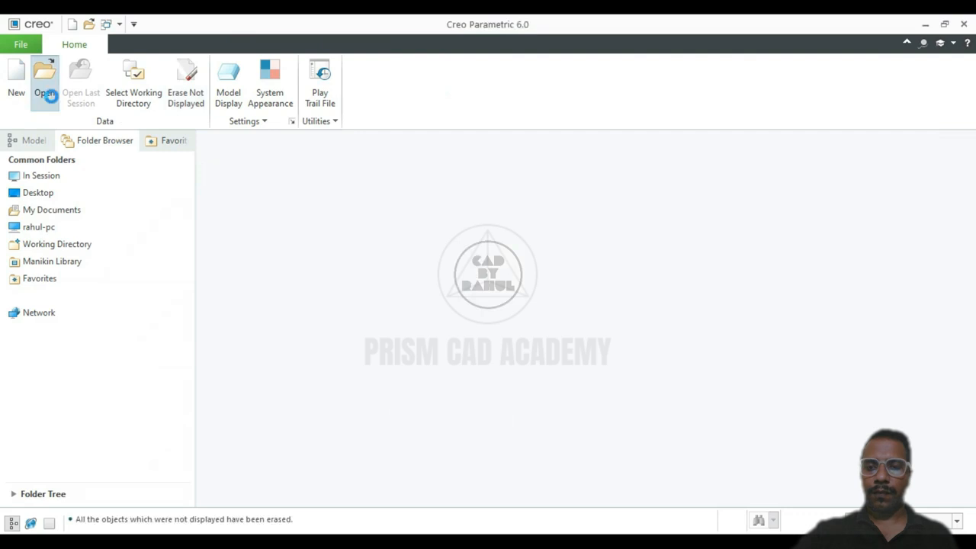
{"action": "left_click", "coordinate": [257, 205]}
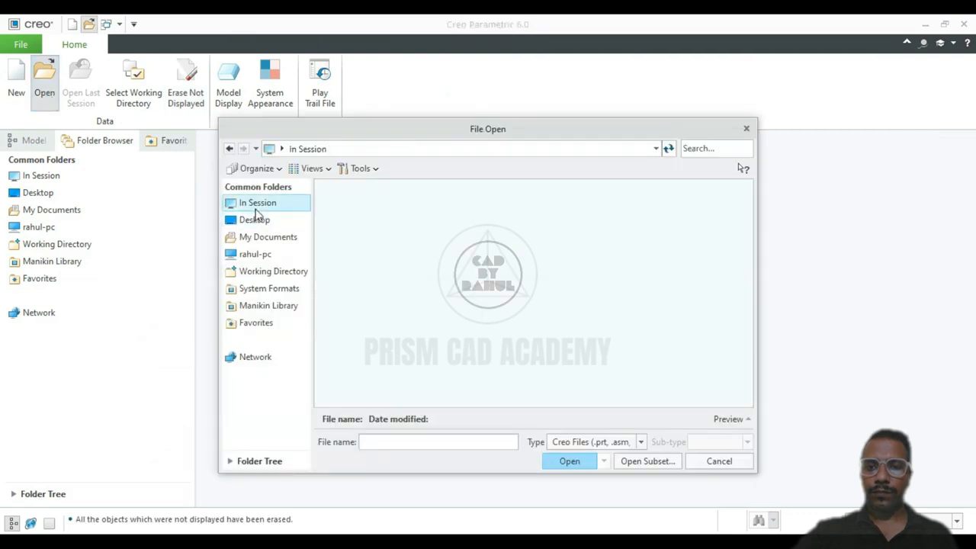
{"action": "left_click", "coordinate": [709, 460]}
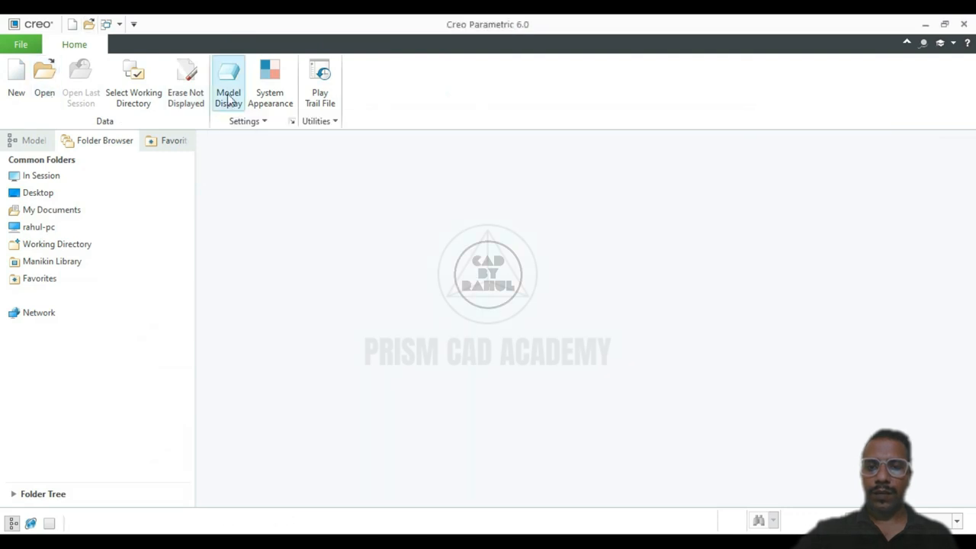
- Review the Model Display, Favorites and Environment pages of the program options
{"action": "left_click", "coordinate": [227, 93]}
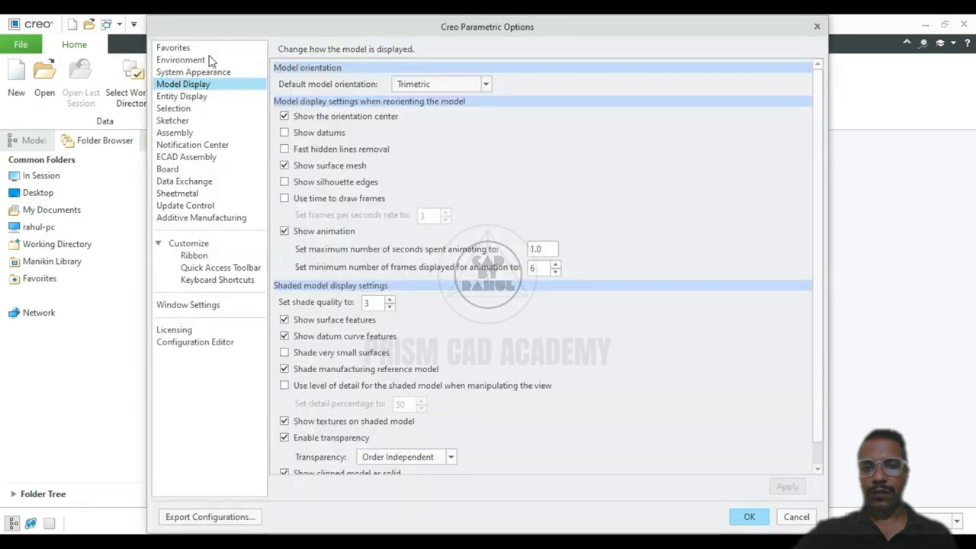
{"action": "left_click", "coordinate": [204, 48]}
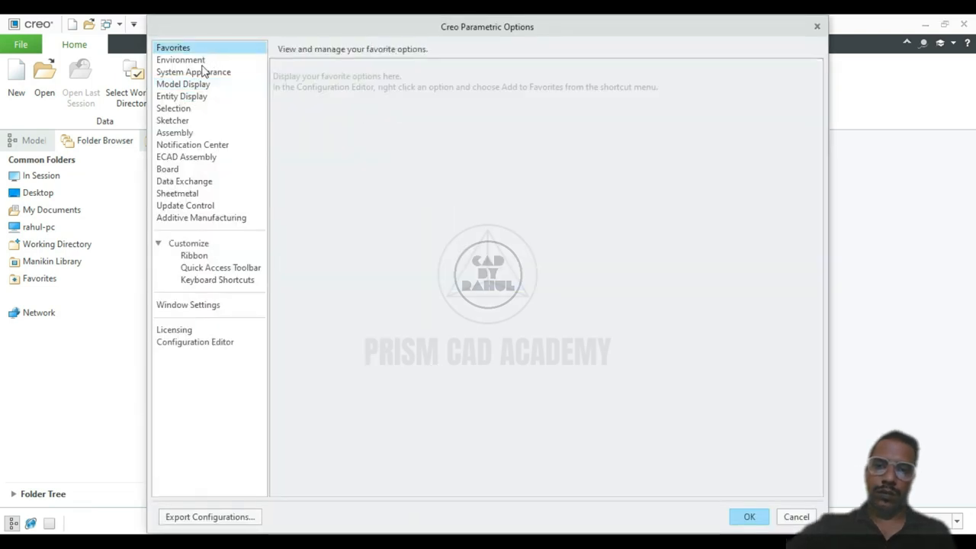
{"action": "left_click", "coordinate": [200, 61]}
- Apply the Dark Theme as the system appearance
{"action": "left_click", "coordinate": [225, 75]}
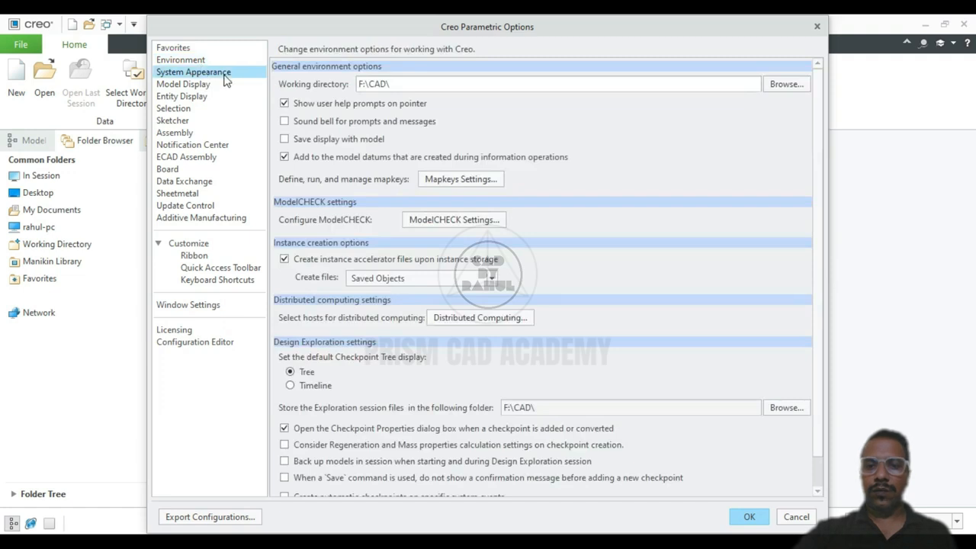
{"action": "left_click", "coordinate": [401, 61]}
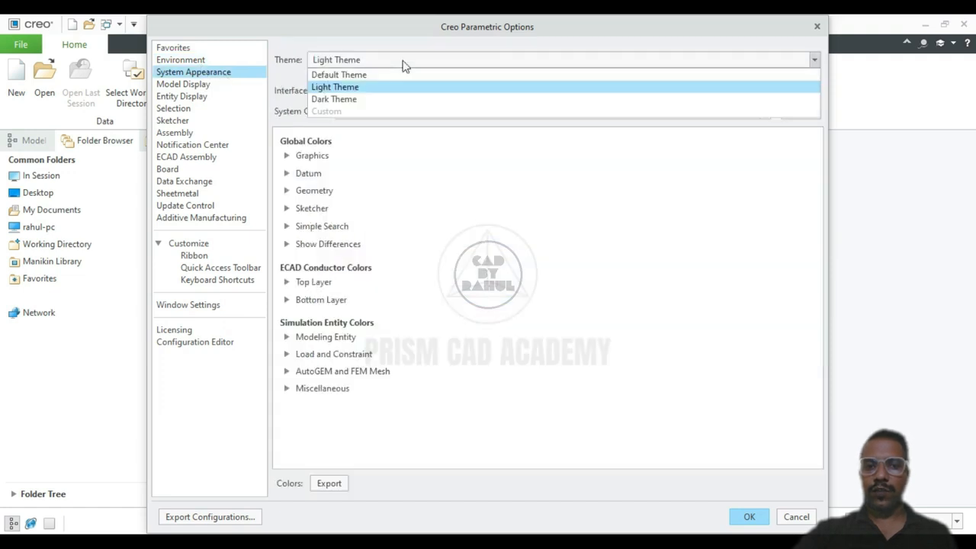
{"action": "left_click", "coordinate": [344, 99]}
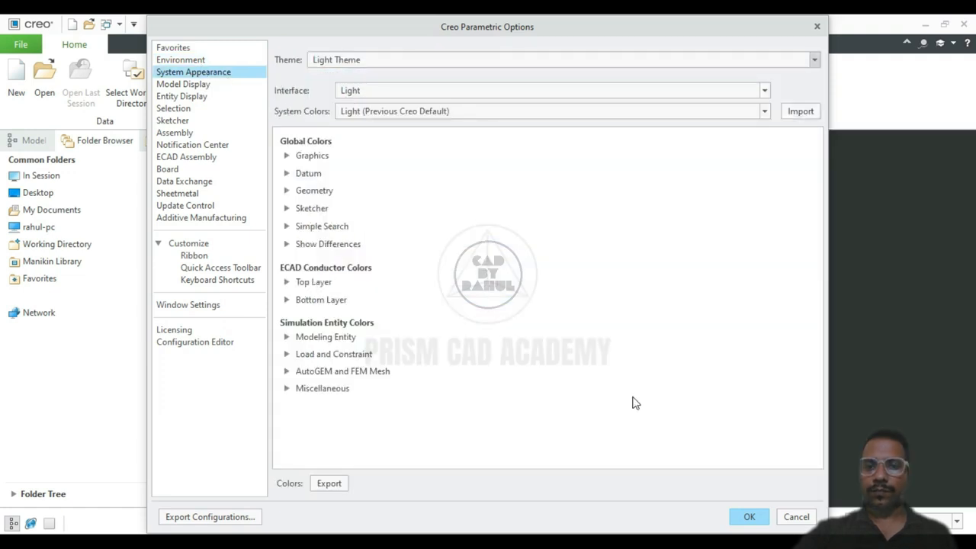
{"action": "left_click", "coordinate": [750, 516]}
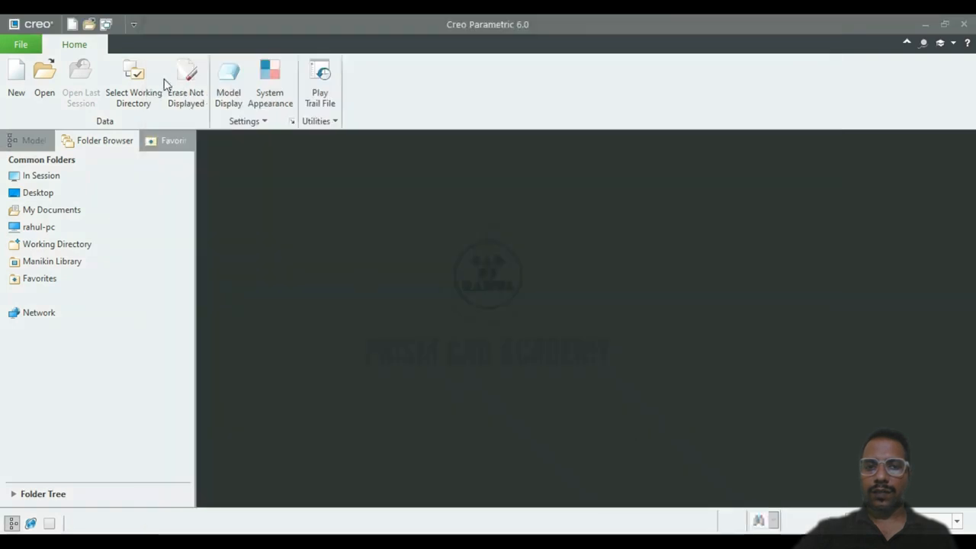
- Set the system appearance to the Default Theme
{"action": "left_click", "coordinate": [263, 99]}
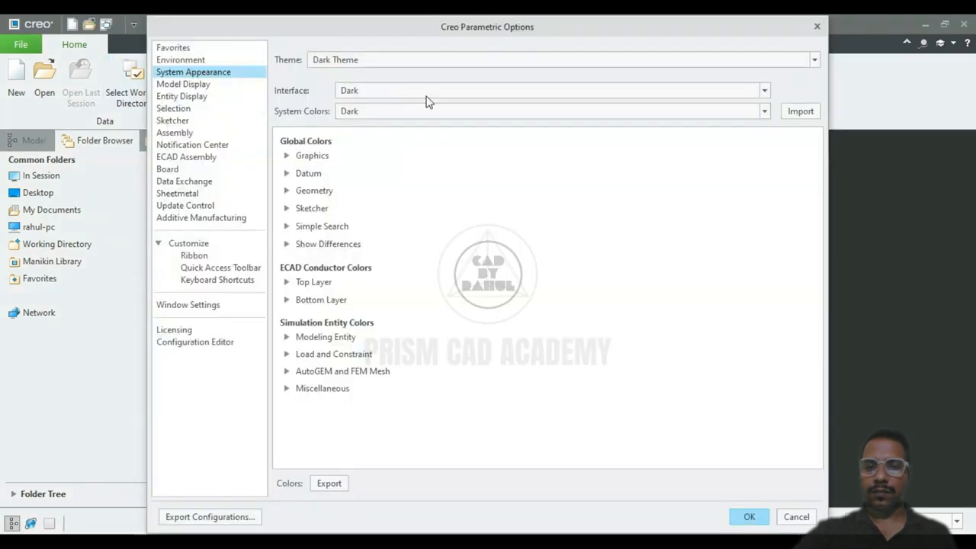
{"action": "left_click", "coordinate": [422, 61]}
{"action": "left_click", "coordinate": [404, 76]}
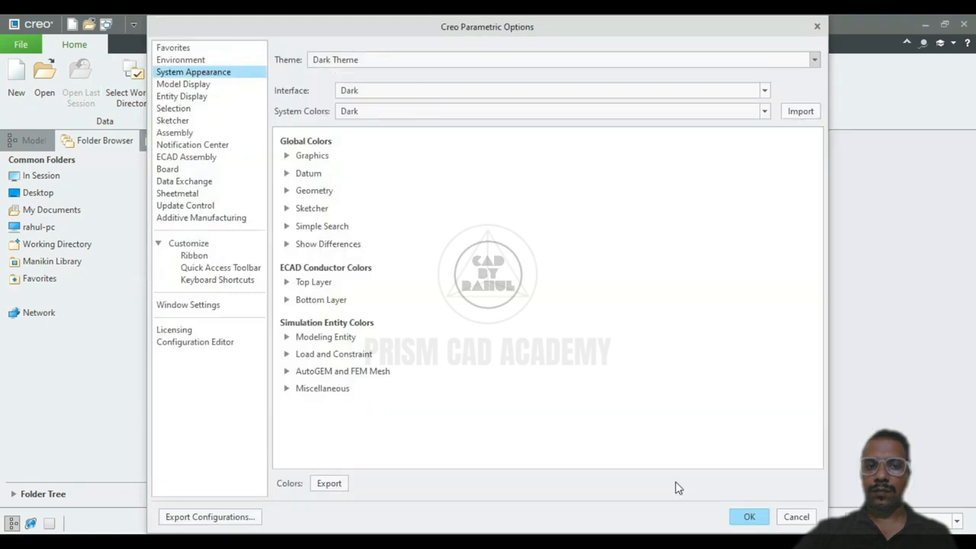
{"action": "left_click", "coordinate": [747, 516]}
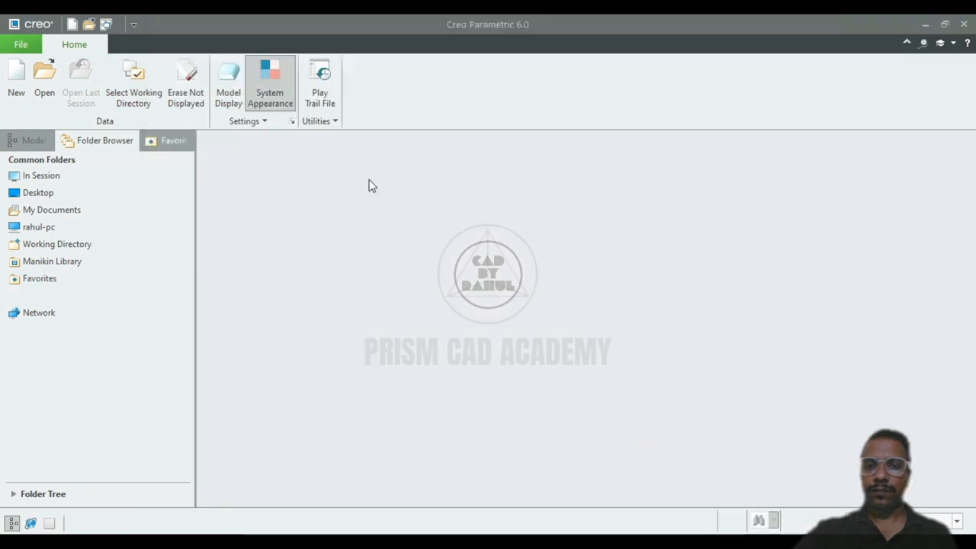
- Create a new Layout file with the Empty with format option, comparing it with the Use template and Empty options
{"action": "left_click", "coordinate": [18, 104]}
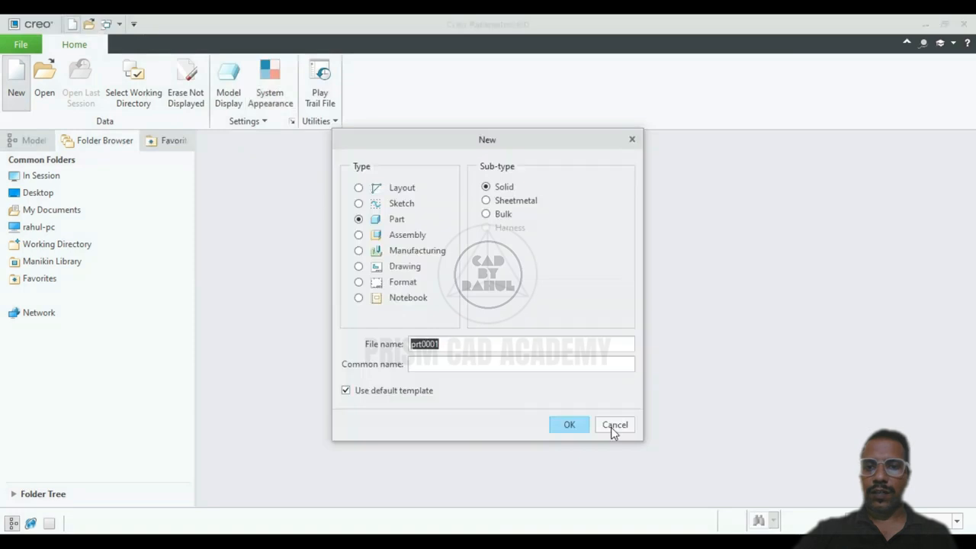
{"action": "left_click", "coordinate": [358, 188]}
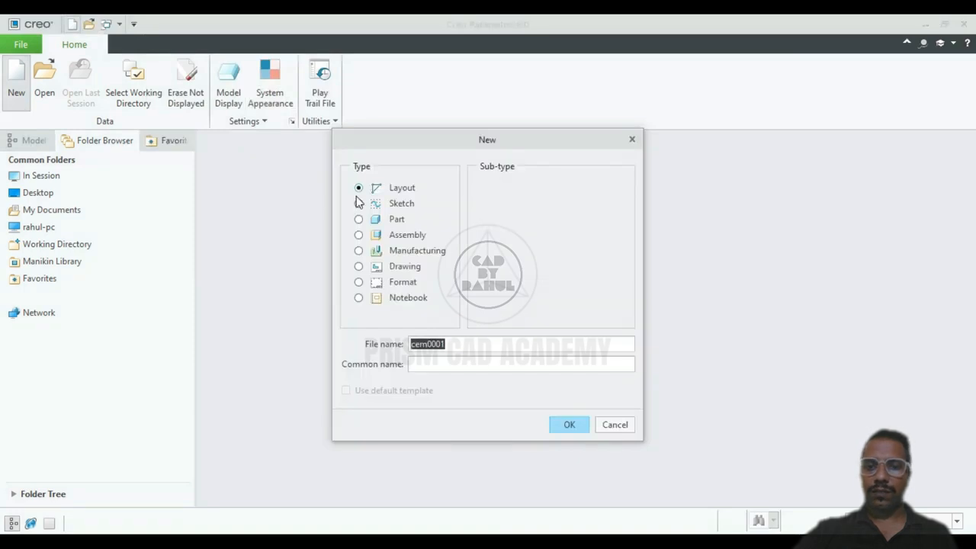
{"action": "left_click", "coordinate": [569, 425]}
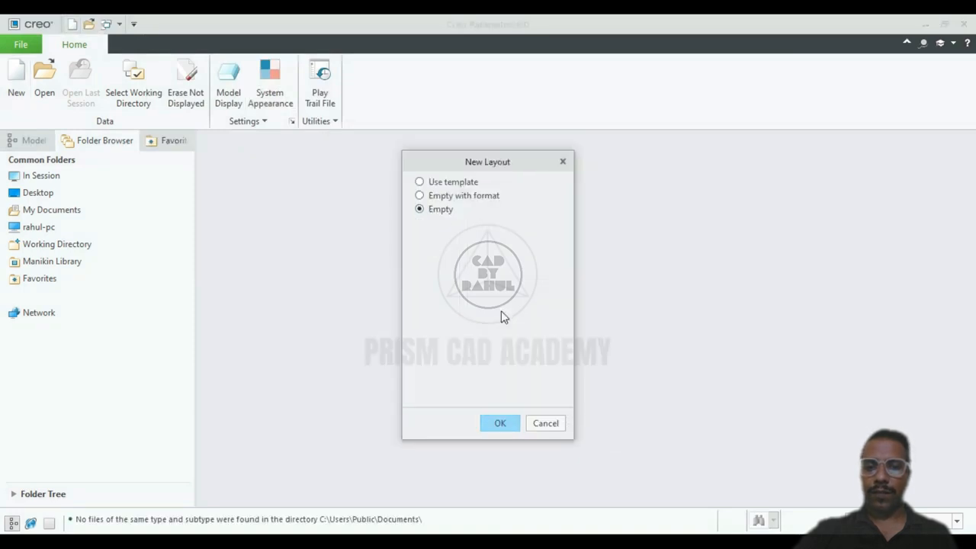
{"action": "left_click", "coordinate": [454, 200]}
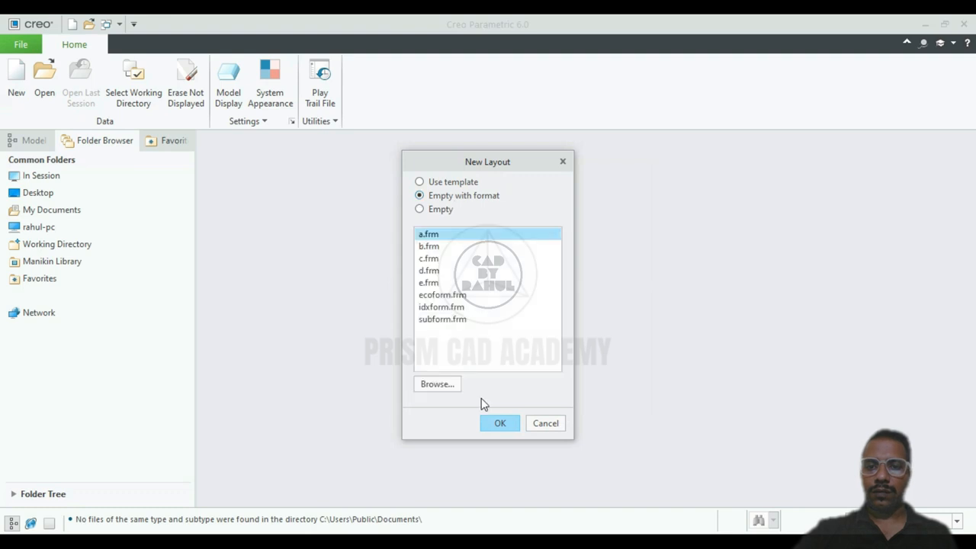
{"action": "left_click", "coordinate": [433, 211]}
{"action": "left_click", "coordinate": [438, 195]}
{"action": "left_click", "coordinate": [439, 184]}
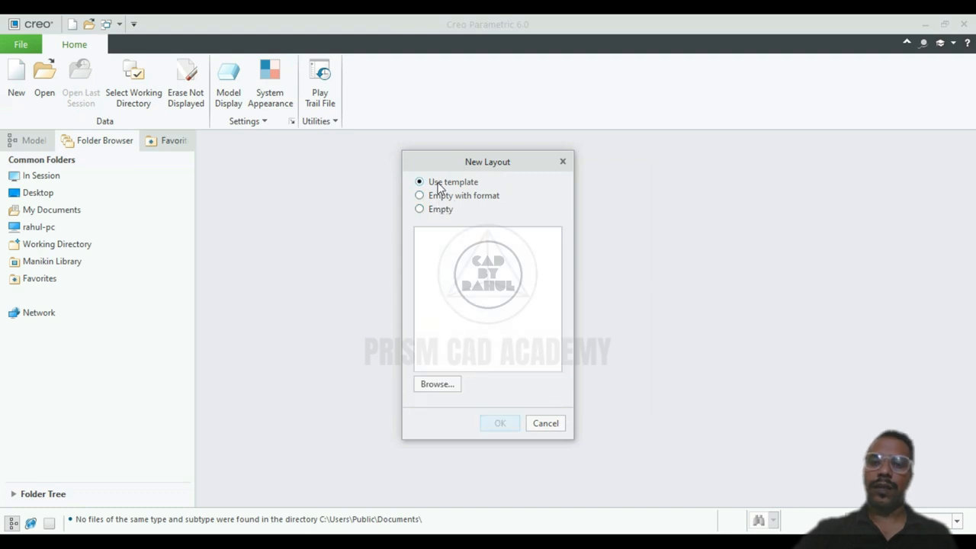
{"action": "left_click", "coordinate": [438, 196]}
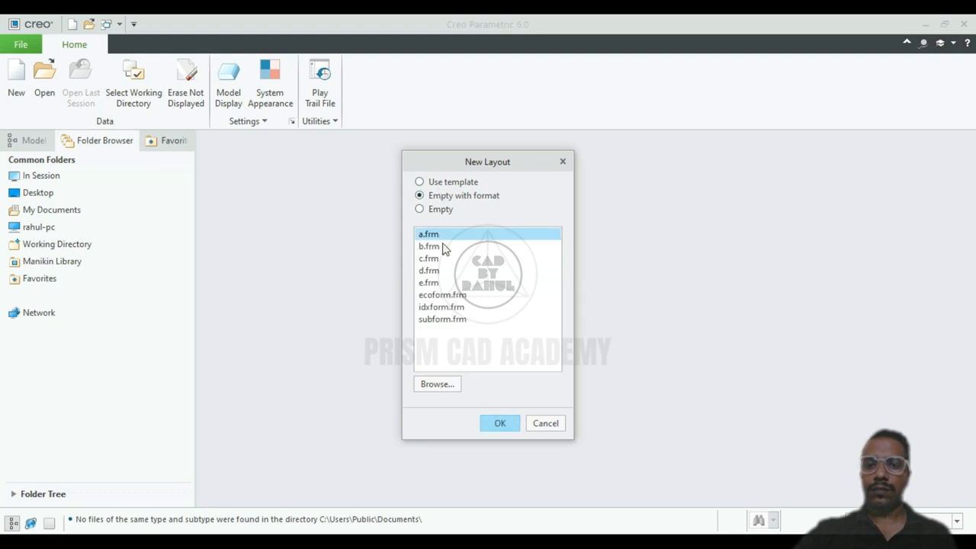
{"action": "left_click", "coordinate": [444, 209]}
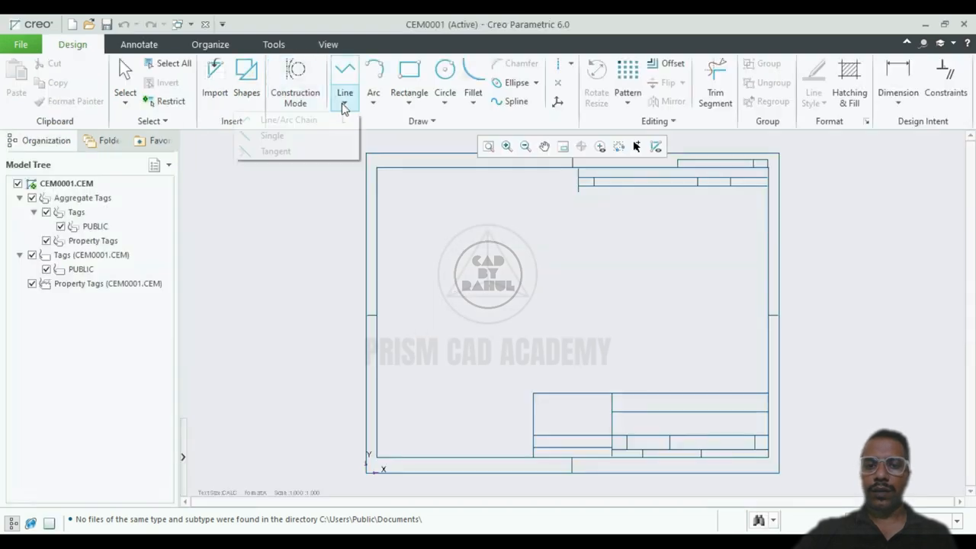
- Draw a closed, irregular outline of connected lines in the left half of the layout sheet, and close the layout
{"action": "left_click", "coordinate": [343, 105]}
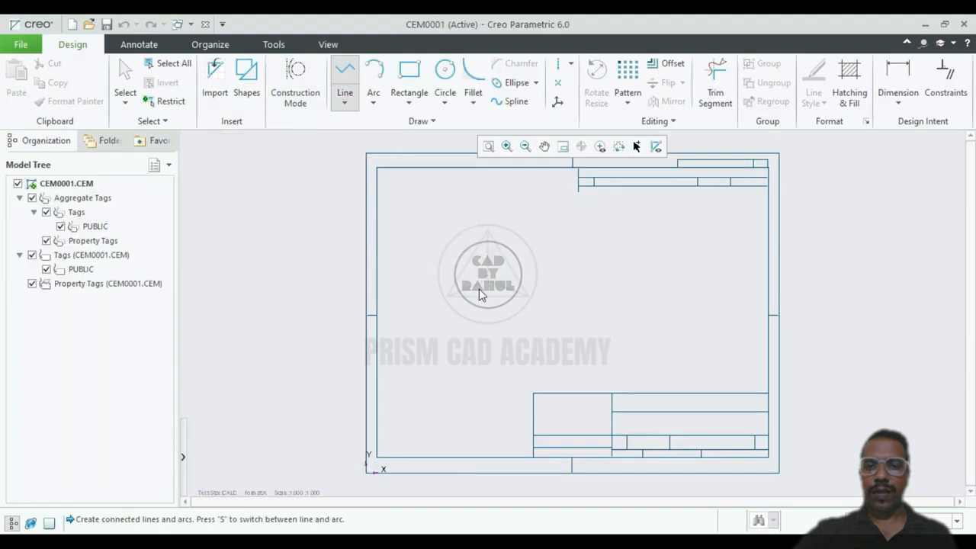
{"action": "left_click", "coordinate": [433, 292]}
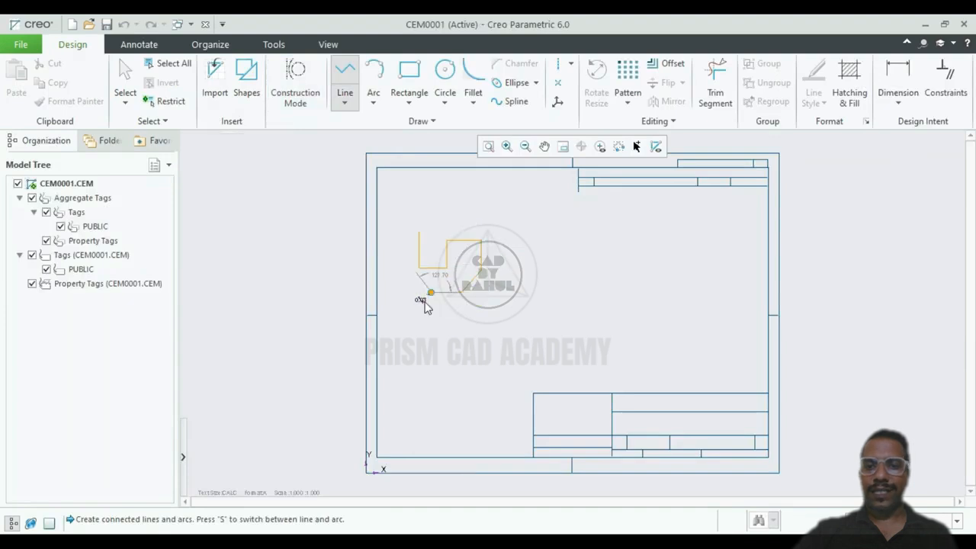
{"action": "left_click", "coordinate": [431, 308]}
{"action": "left_click", "coordinate": [424, 328]}
{"action": "left_click", "coordinate": [401, 245]}
{"action": "left_click", "coordinate": [418, 232]}
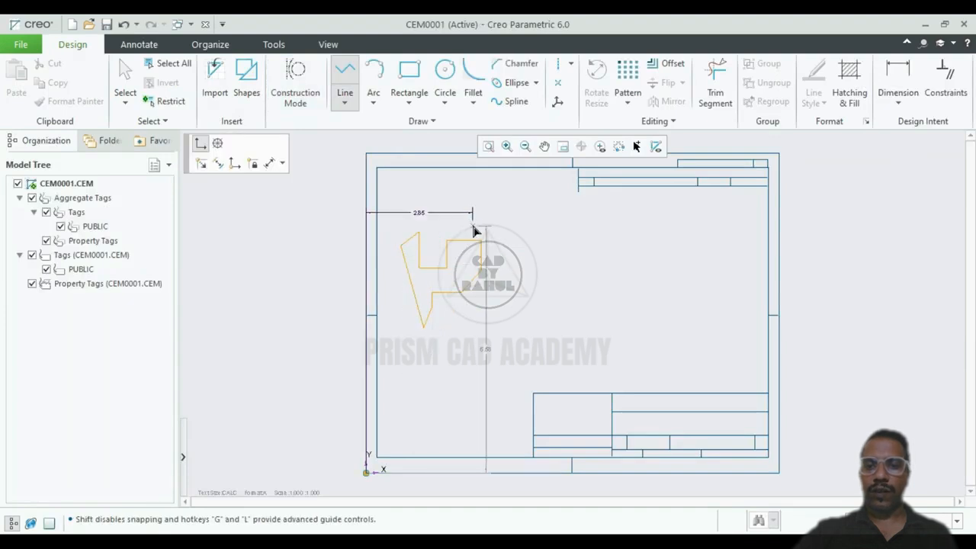
{"action": "middle_click", "coordinate": [473, 228]}
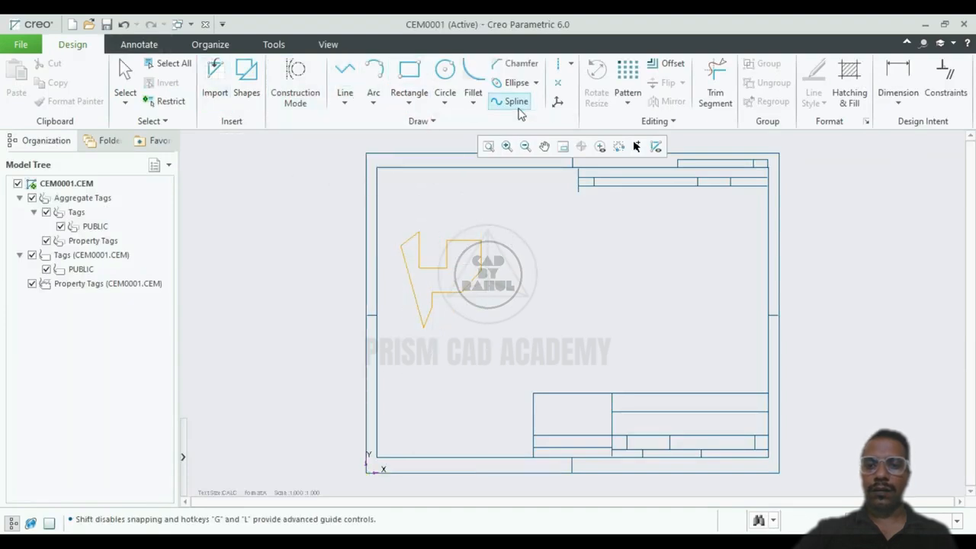
{"action": "left_click", "coordinate": [205, 24]}
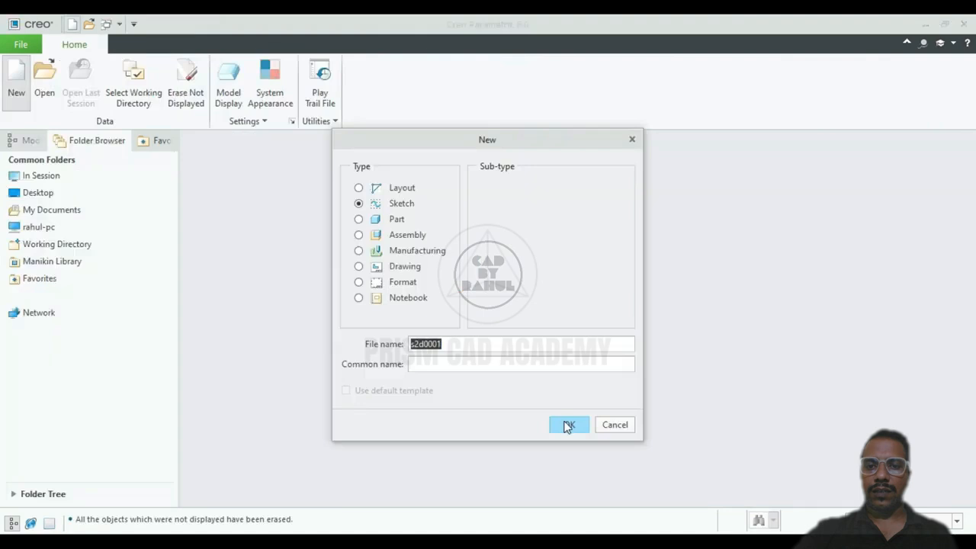
- In a new Sketch file, draw two concentric circles about 5.64 and 2.91 in diameter, and close the file
{"action": "left_click", "coordinate": [563, 423]}
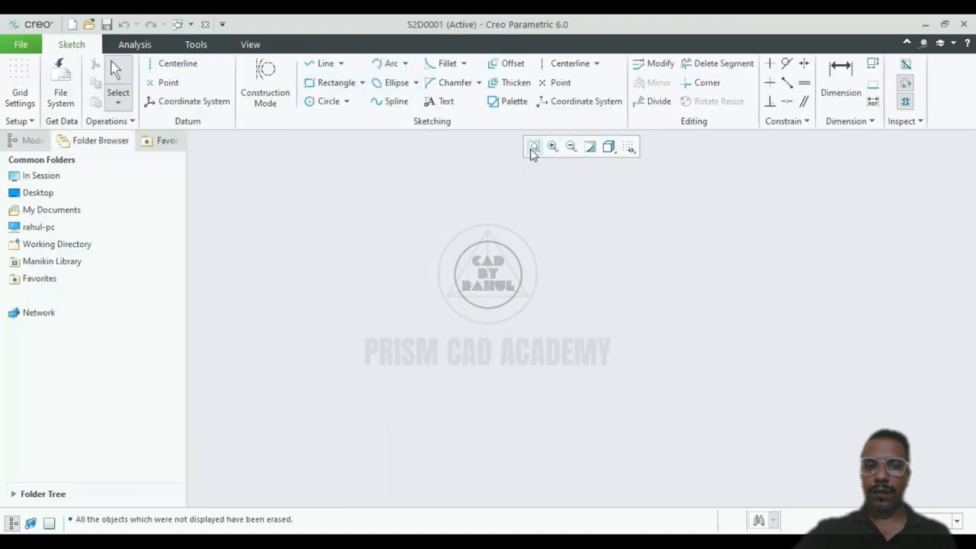
{"action": "left_click", "coordinate": [322, 64]}
{"action": "left_click", "coordinate": [482, 321]}
{"action": "left_click", "coordinate": [536, 291]}
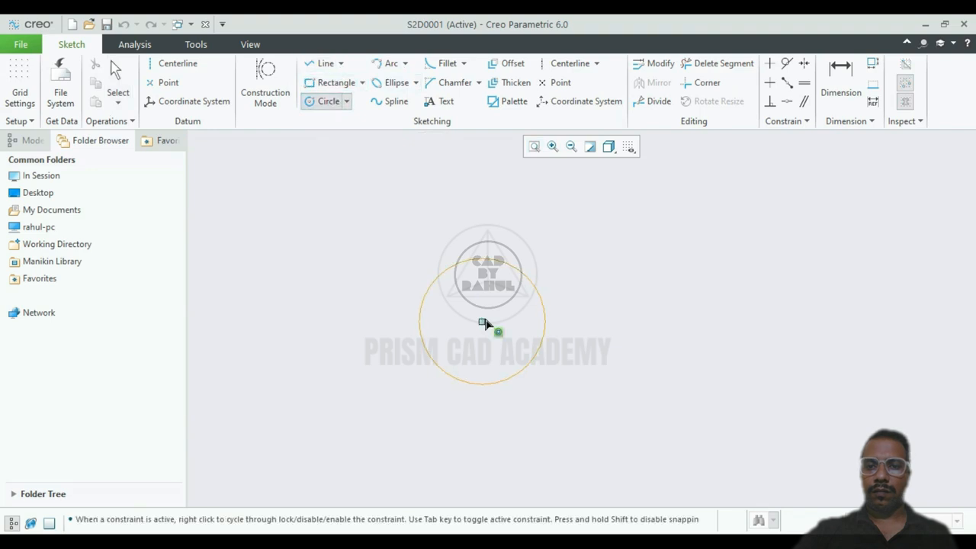
{"action": "left_click", "coordinate": [482, 321]}
{"action": "left_click", "coordinate": [510, 307]}
{"action": "middle_click", "coordinate": [586, 263]}
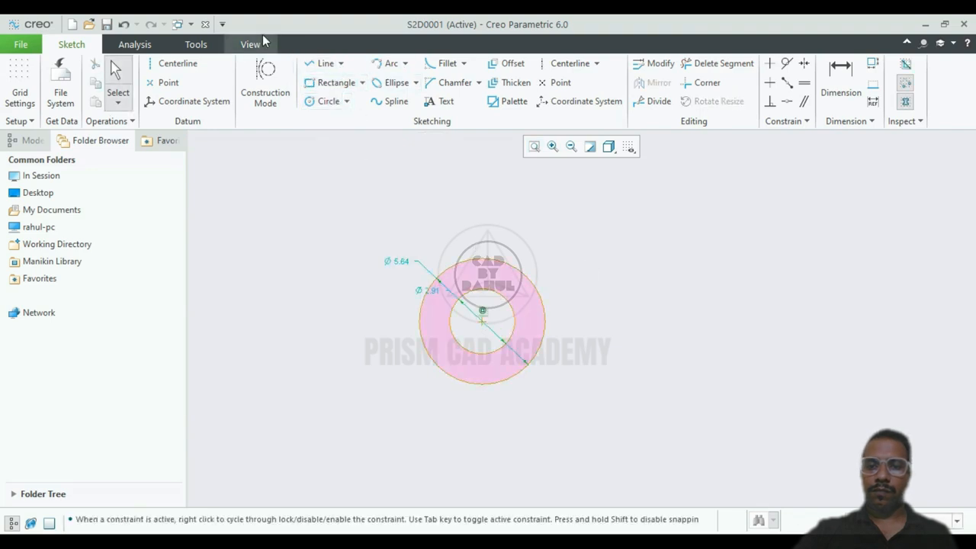
{"action": "left_click", "coordinate": [205, 24]}
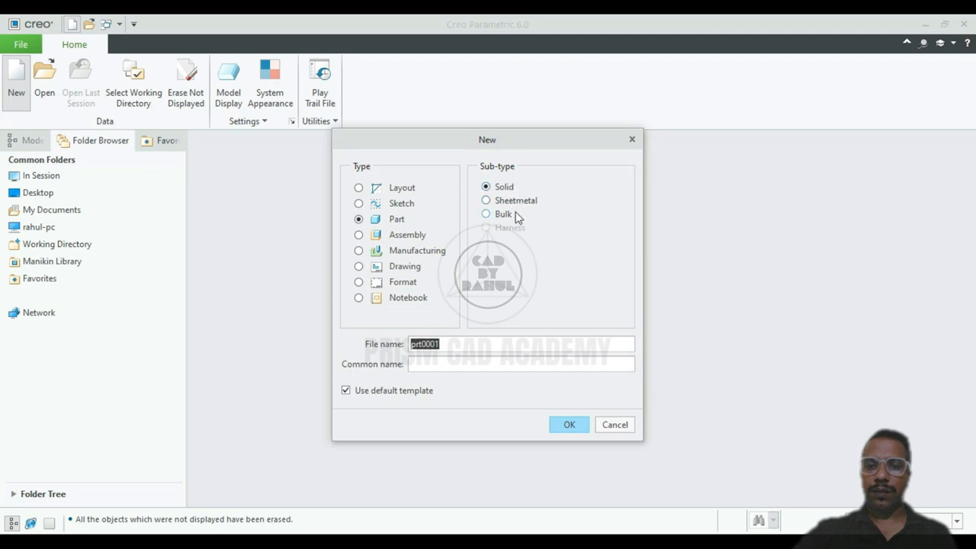
- In a new Solid part with the default template, extrude a rectangle sketched on the RIGHT plane
{"action": "key", "text": "Return"}
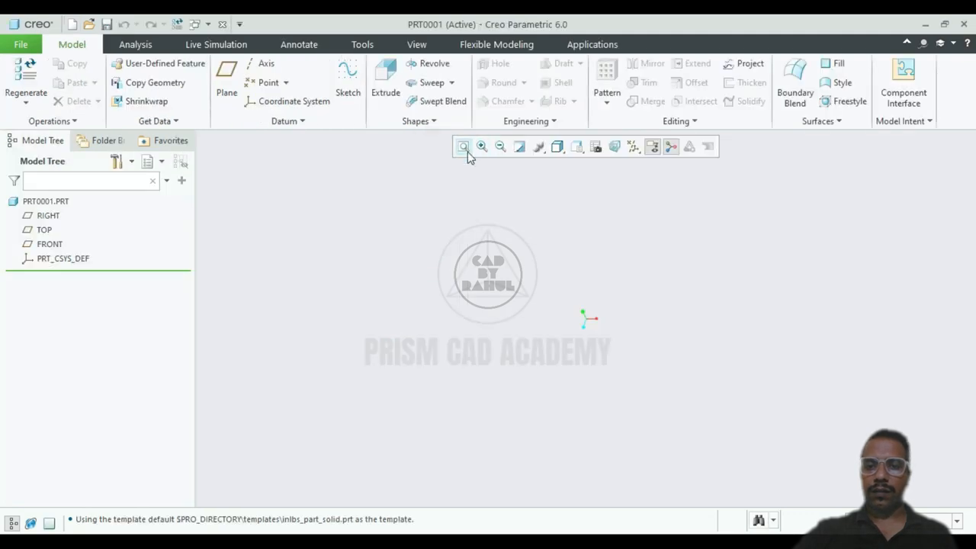
{"action": "left_click", "coordinate": [384, 95]}
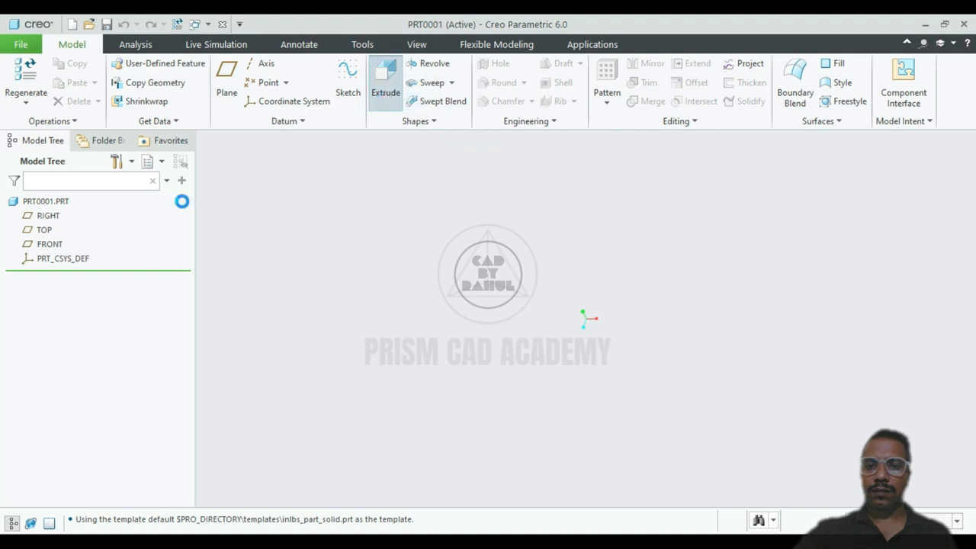
{"action": "left_click", "coordinate": [47, 215]}
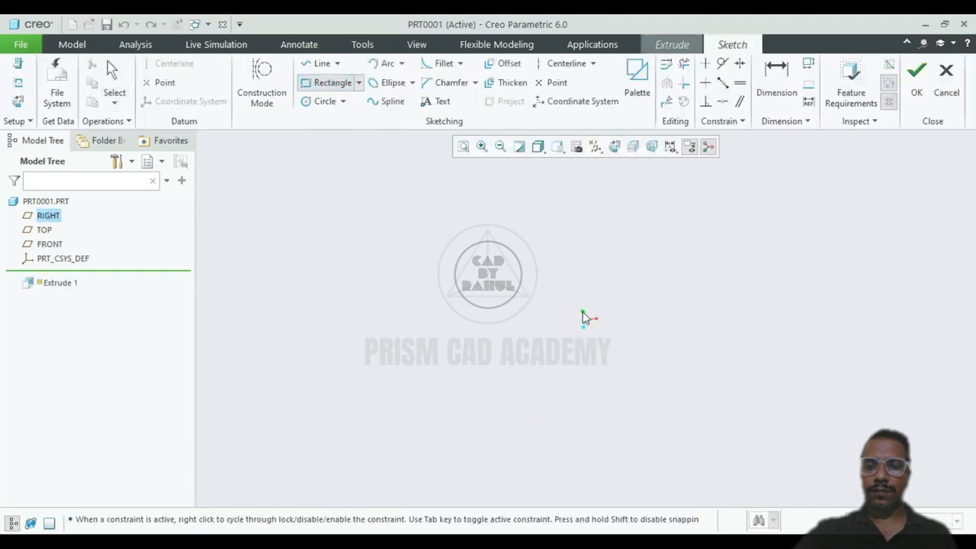
{"action": "left_click", "coordinate": [575, 263]}
{"action": "middle_click", "coordinate": [576, 263]}
{"action": "left_click", "coordinate": [916, 81]}
{"action": "mouse_move", "coordinate": [567, 287]}
{"action": "middle_mouse_down"}
{"action": "mouse_move", "coordinate": [691, 303]}
{"action": "mouse_move", "coordinate": [671, 260]}
{"action": "middle_mouse_up"}
{"action": "left_click", "coordinate": [594, 105]}
{"action": "middle_click_drag", "start_coordinate": [488, 298], "coordinate": [430, 300]}
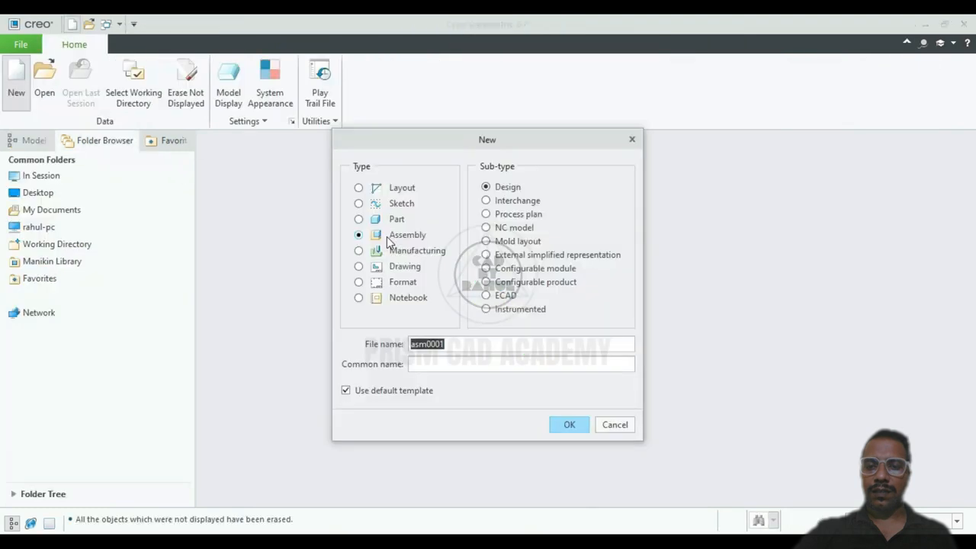
- In a new Design assembly with the default template, place prt0001.prt using the Default constraint
{"action": "left_click", "coordinate": [568, 424]}
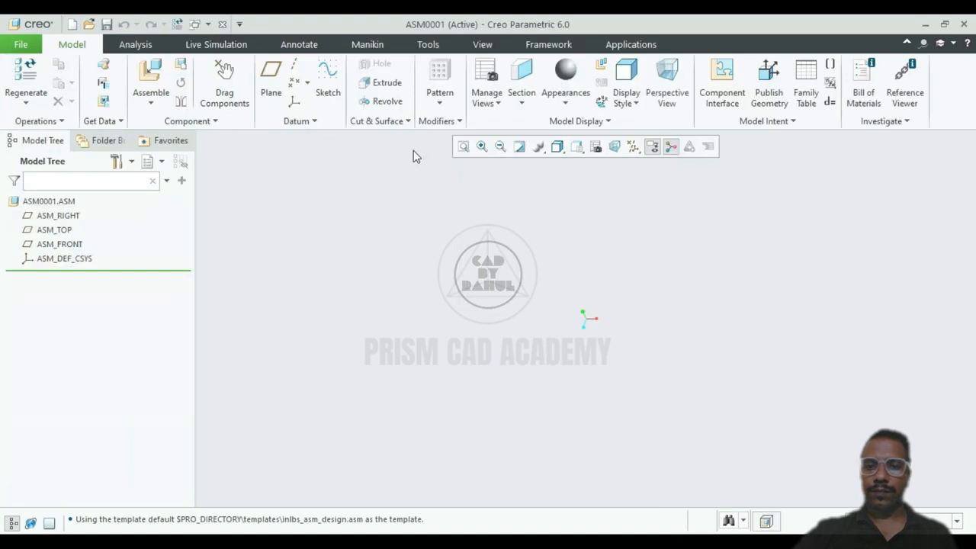
{"action": "left_click", "coordinate": [155, 76]}
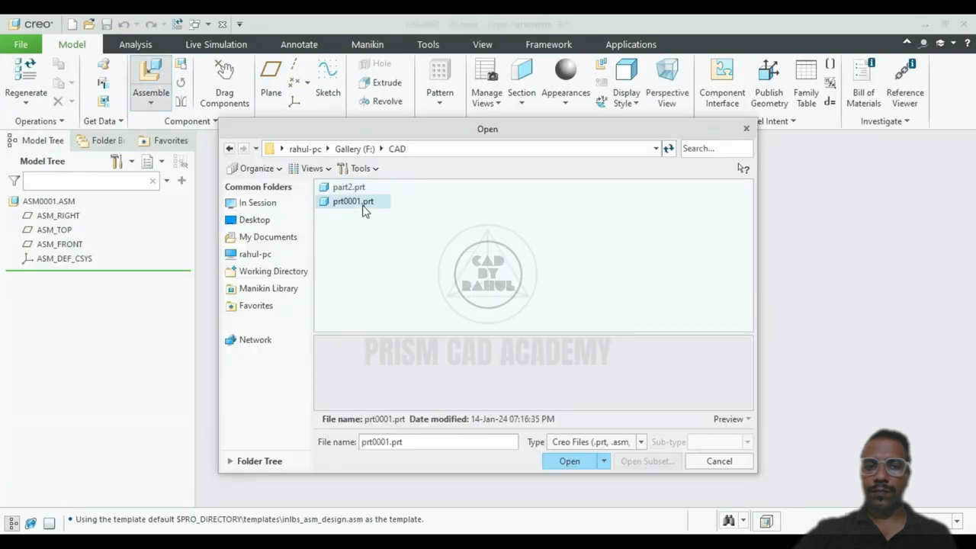
{"action": "left_click", "coordinate": [368, 205]}
{"action": "left_click", "coordinate": [570, 461]}
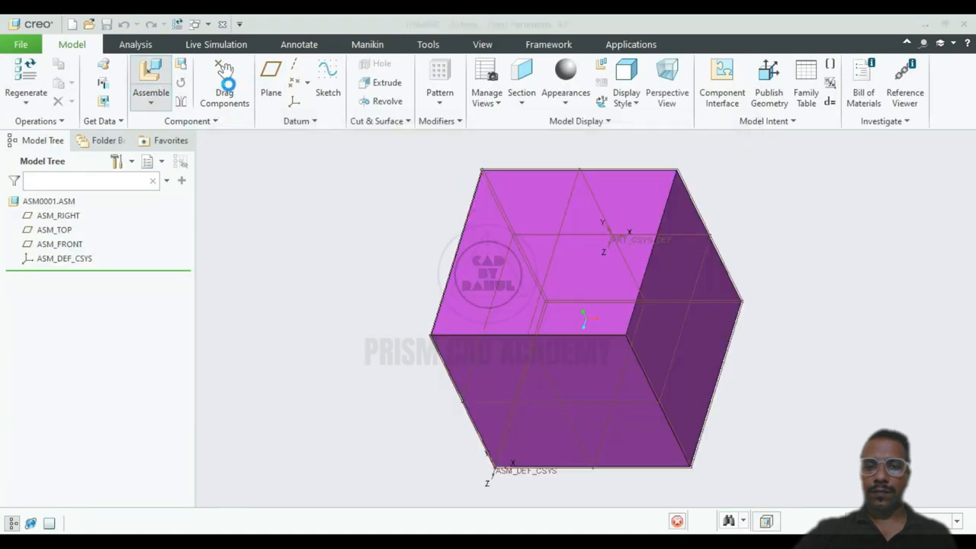
{"action": "left_click", "coordinate": [174, 90]}
{"action": "left_click", "coordinate": [242, 91]}
{"action": "left_click", "coordinate": [258, 233]}
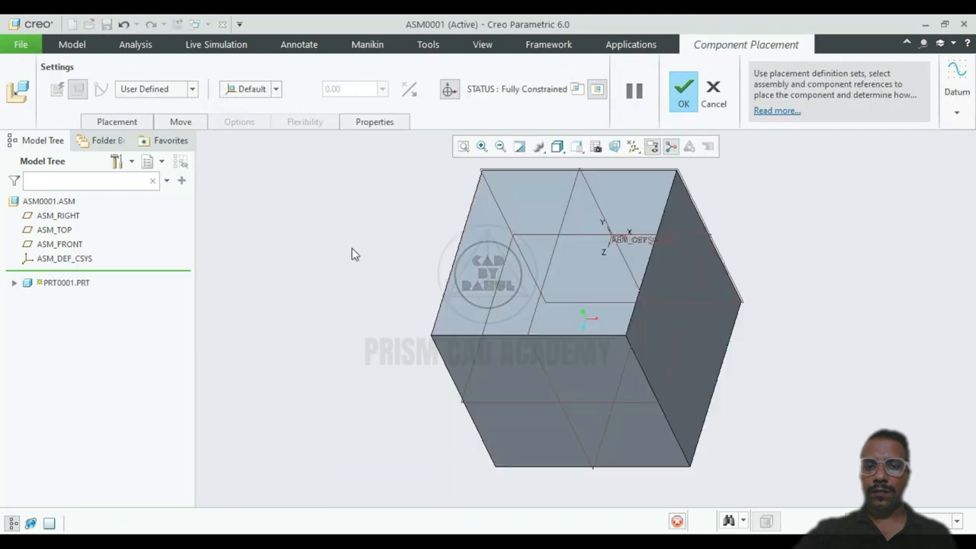
{"action": "middle_click", "coordinate": [355, 259]}
- Add part2.prt to the assembly and constrain two of its surfaces Coincident with surfaces of PRT0001
{"action": "left_click", "coordinate": [151, 76]}
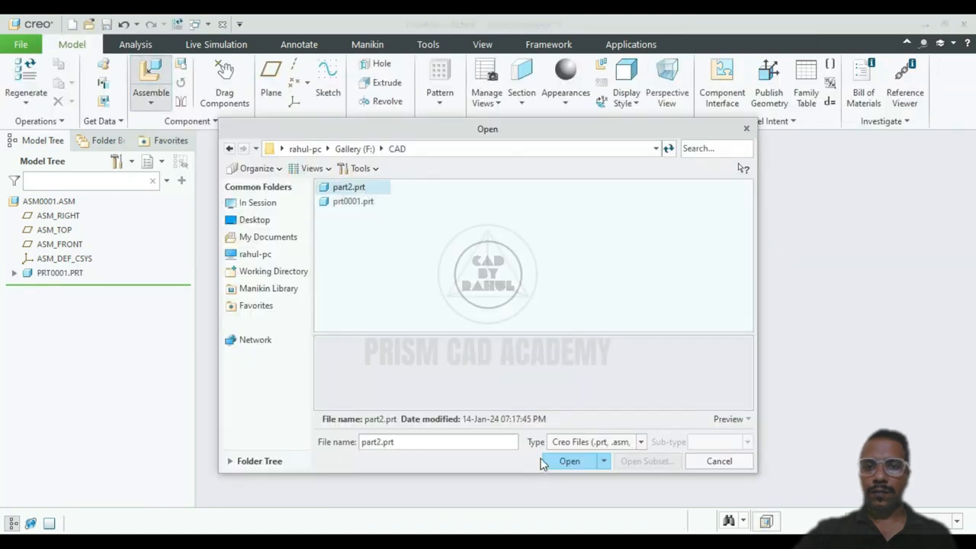
{"action": "left_click", "coordinate": [543, 461]}
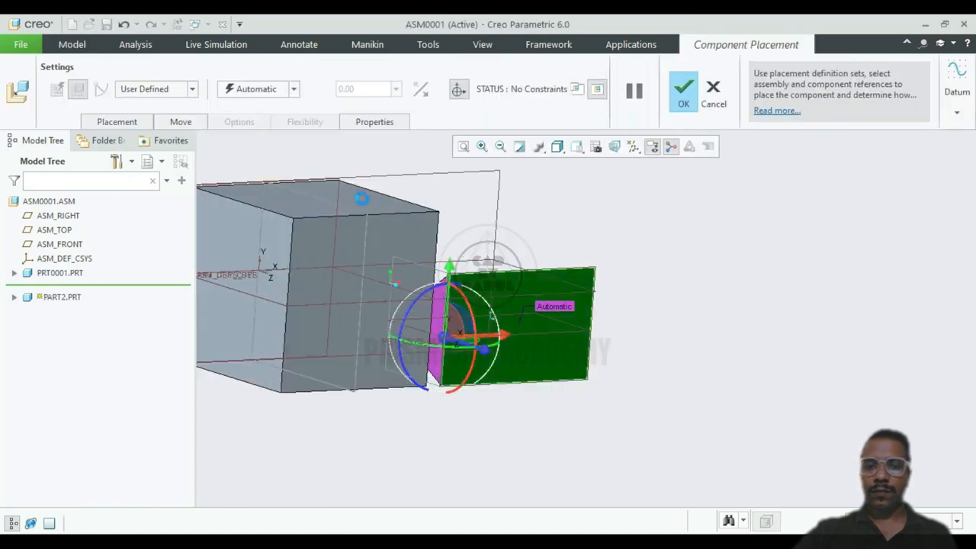
{"action": "left_click", "coordinate": [362, 198]}
{"action": "left_click", "coordinate": [285, 92]}
{"action": "left_click", "coordinate": [263, 143]}
{"action": "left_click", "coordinate": [468, 191]}
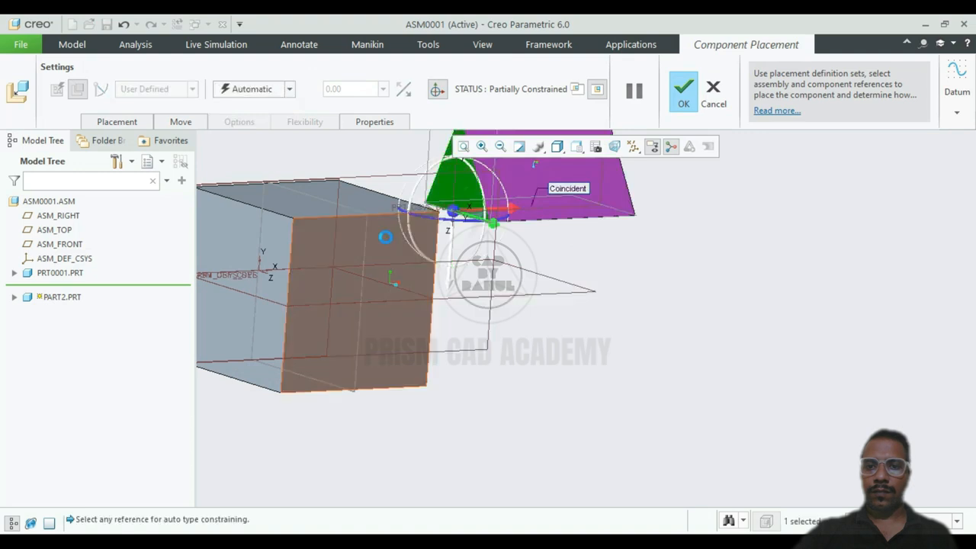
{"action": "left_click", "coordinate": [385, 237]}
{"action": "left_click", "coordinate": [289, 89]}
{"action": "left_click", "coordinate": [264, 143]}
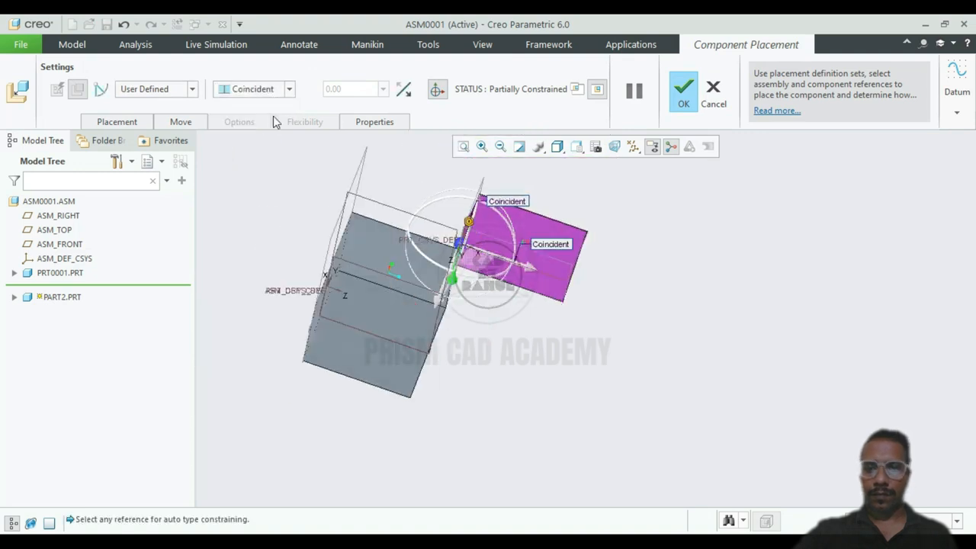
- Add a third placement constraint between PART2's TOP datum plane and PRT0001's FRONT datum plane
{"action": "left_click", "coordinate": [138, 122]}
{"action": "middle_click_drag", "start_coordinate": [301, 235], "coordinate": [308, 265]}
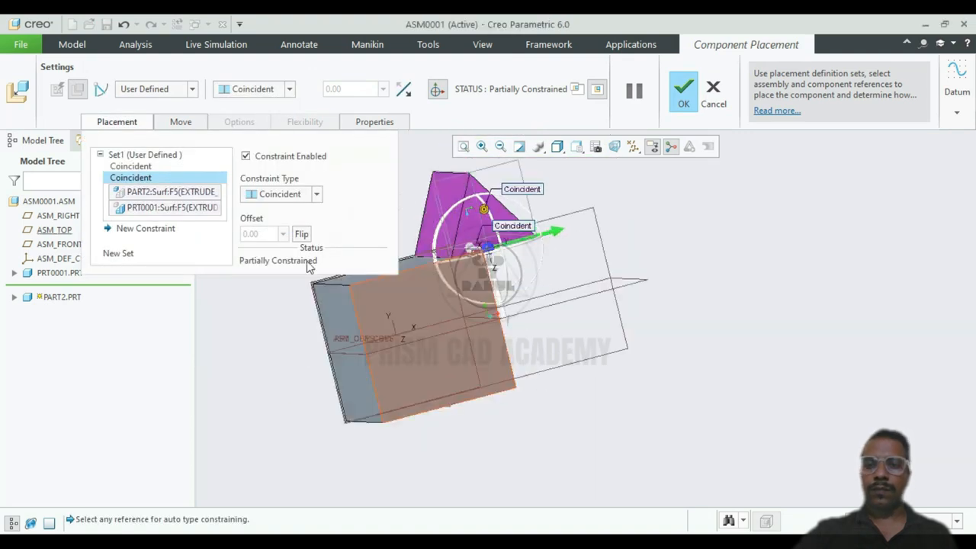
{"action": "left_click", "coordinate": [145, 228]}
{"action": "left_click", "coordinate": [464, 310]}
{"action": "left_click", "coordinate": [472, 174]}
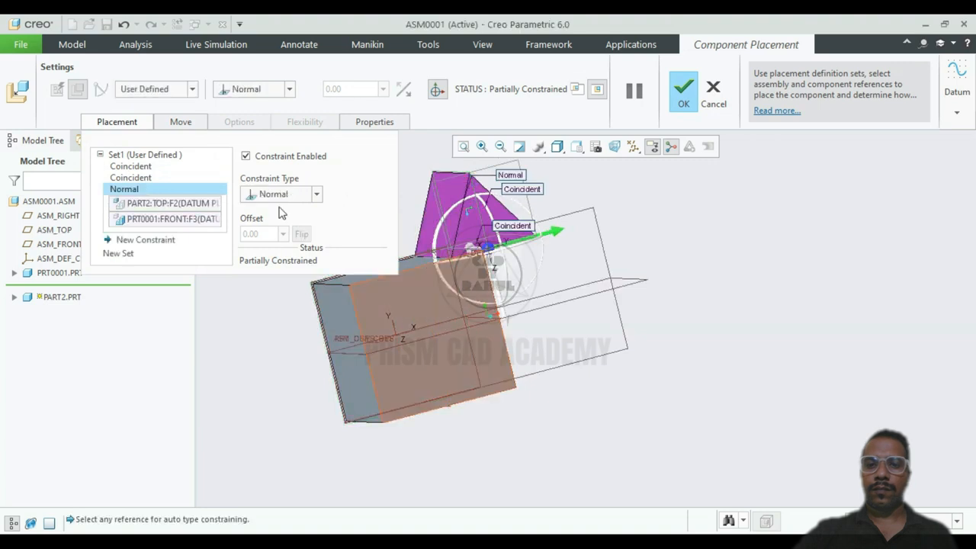
- Edit the Normal constraint between the two datum planes and accept PART2's placement
{"action": "left_click", "coordinate": [282, 195]}
{"action": "left_click", "coordinate": [281, 243]}
{"action": "right_click", "coordinate": [178, 192]}
{"action": "left_click", "coordinate": [162, 199]}
{"action": "middle_click_drag", "start_coordinate": [468, 325], "coordinate": [506, 329]}
{"action": "middle_click", "coordinate": [575, 222]}
{"action": "middle_click_drag", "start_coordinate": [553, 249], "coordinate": [487, 298]}
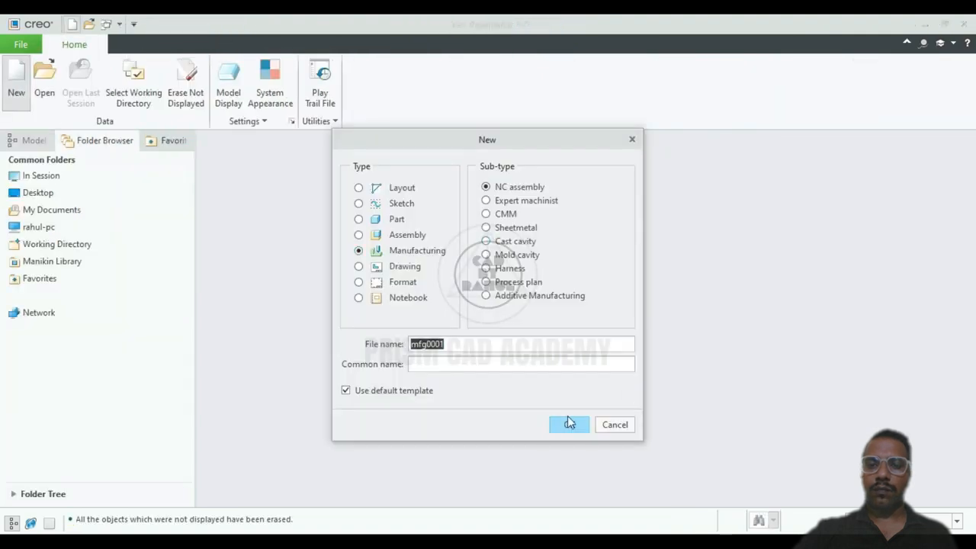
- Create a Manufacturing file of sub-type NC assembly and review its Workpiece and Work Center options
{"action": "left_click", "coordinate": [569, 424]}
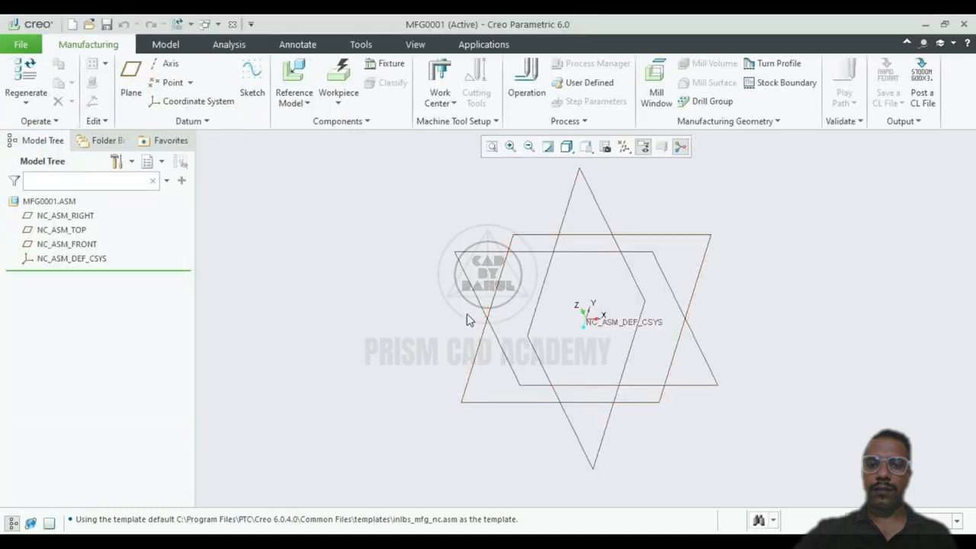
{"action": "scroll", "coordinate": [408, 295], "scroll_direction": "up", "scroll_amount": 1}
{"action": "middle_click_drag", "start_coordinate": [408, 295], "coordinate": [446, 259]}
{"action": "left_click", "coordinate": [338, 98]}
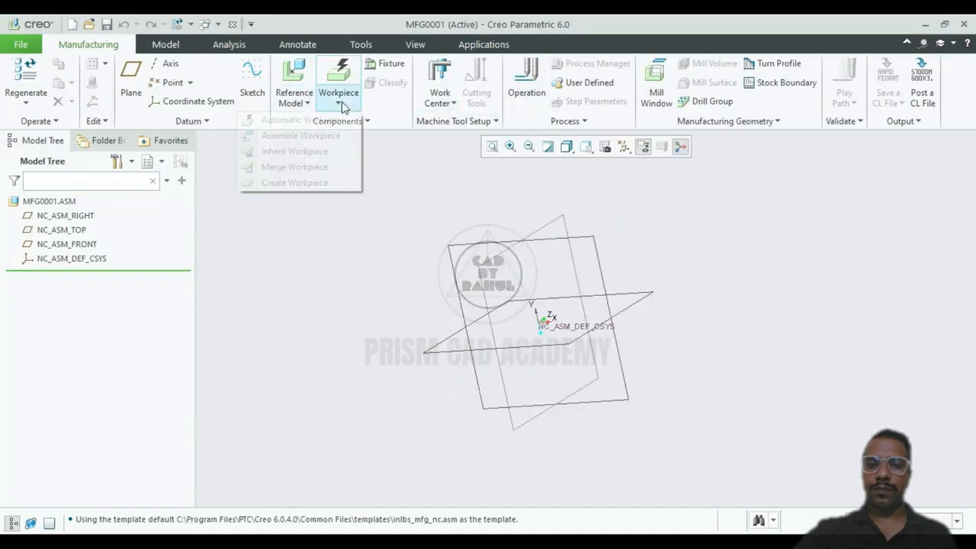
{"action": "left_click", "coordinate": [440, 96]}
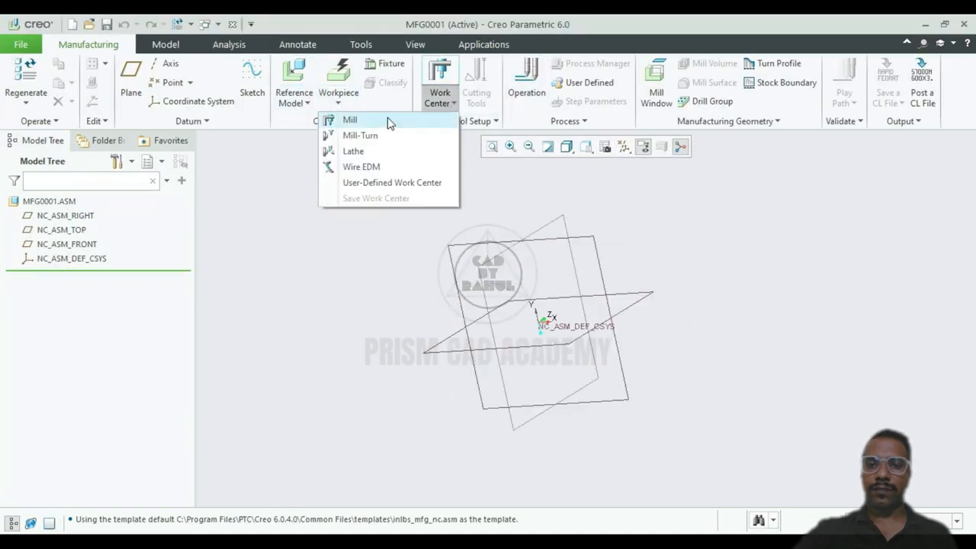
{"action": "left_click", "coordinate": [440, 96]}
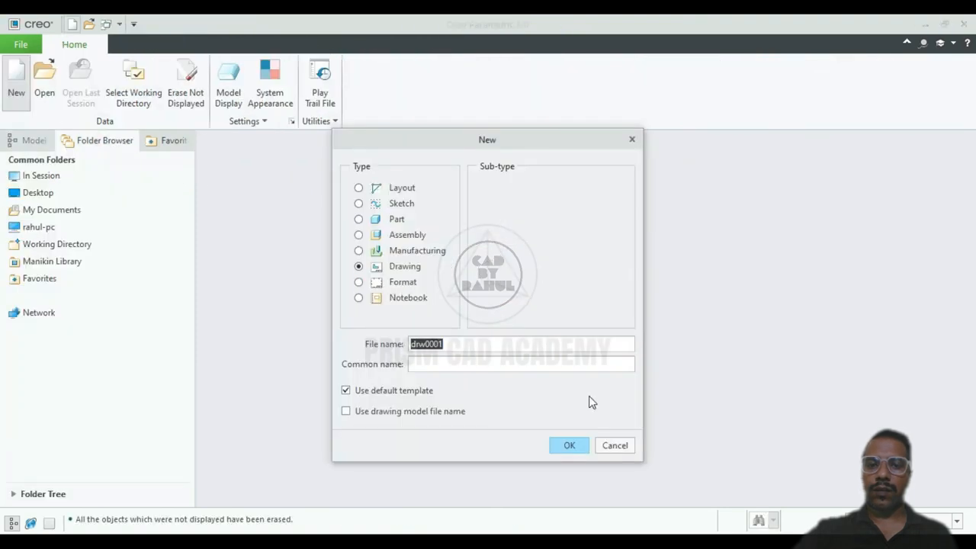
- Create the drawing file drw0001 without a default model, using the Empty with format option
{"action": "left_click", "coordinate": [566, 444]}
{"action": "left_click", "coordinate": [468, 382]}
{"action": "scroll", "coordinate": [468, 397], "scroll_direction": "up", "scroll_amount": 2}
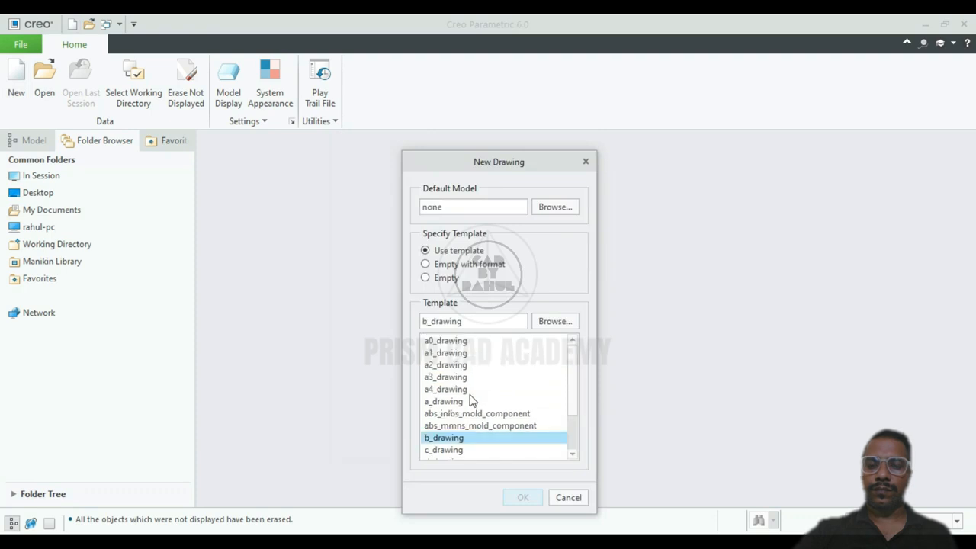
{"action": "left_click", "coordinate": [457, 352]}
{"action": "left_click", "coordinate": [458, 265]}
{"action": "left_click", "coordinate": [522, 497]}
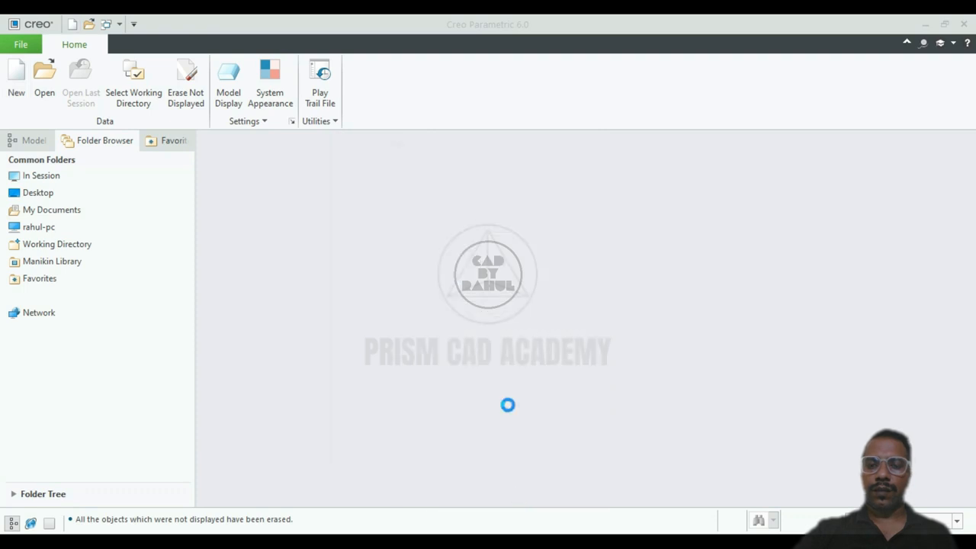
- Insert a general view of PRT0001 in the left half of the sheet, at mid-height
{"action": "left_click", "coordinate": [263, 83]}
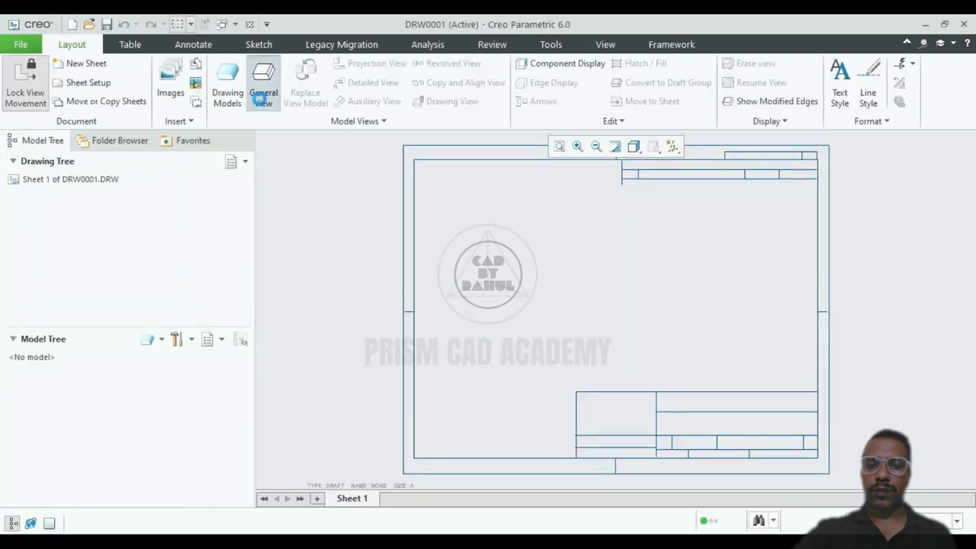
{"action": "left_click", "coordinate": [353, 201]}
{"action": "left_click", "coordinate": [625, 462]}
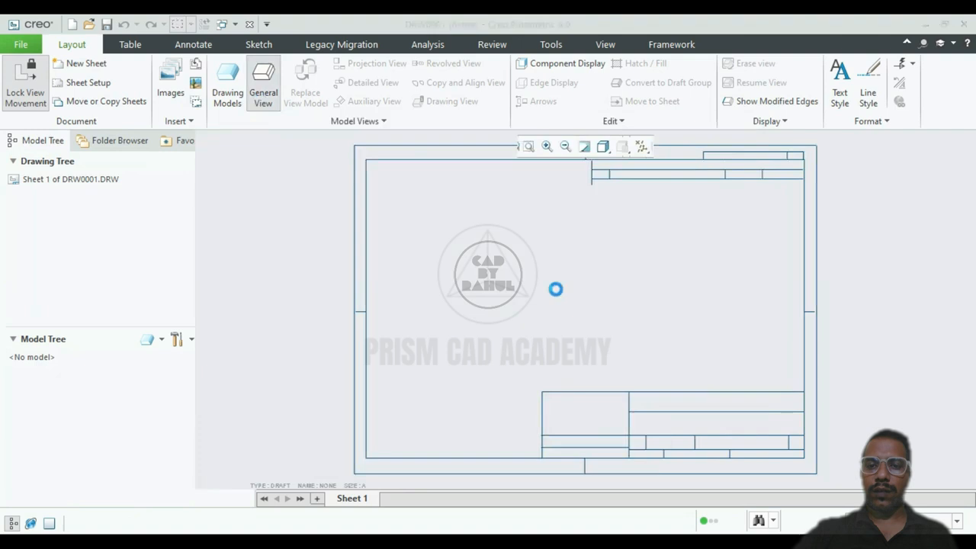
{"action": "left_click", "coordinate": [497, 292]}
{"action": "left_click", "coordinate": [698, 385]}
{"action": "left_click", "coordinate": [848, 450]}
{"action": "left_click", "coordinate": [892, 452]}
{"action": "left_click", "coordinate": [601, 215]}
- Turn off the display of all datum axes, points, coordinate systems and planes in the drawing
{"action": "left_click", "coordinate": [642, 146]}
{"action": "left_click", "coordinate": [558, 164]}
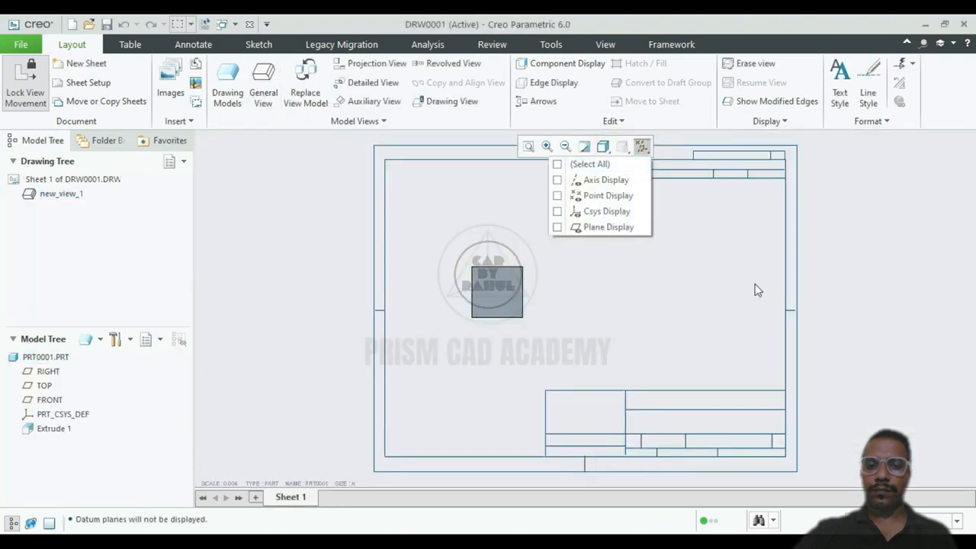
{"action": "left_click", "coordinate": [755, 285]}
- Add a projection view of the part directly to the right of the general view
{"action": "left_click", "coordinate": [263, 90]}
{"action": "left_click", "coordinate": [539, 380]}
{"action": "left_click", "coordinate": [370, 64]}
{"action": "left_click", "coordinate": [594, 312]}
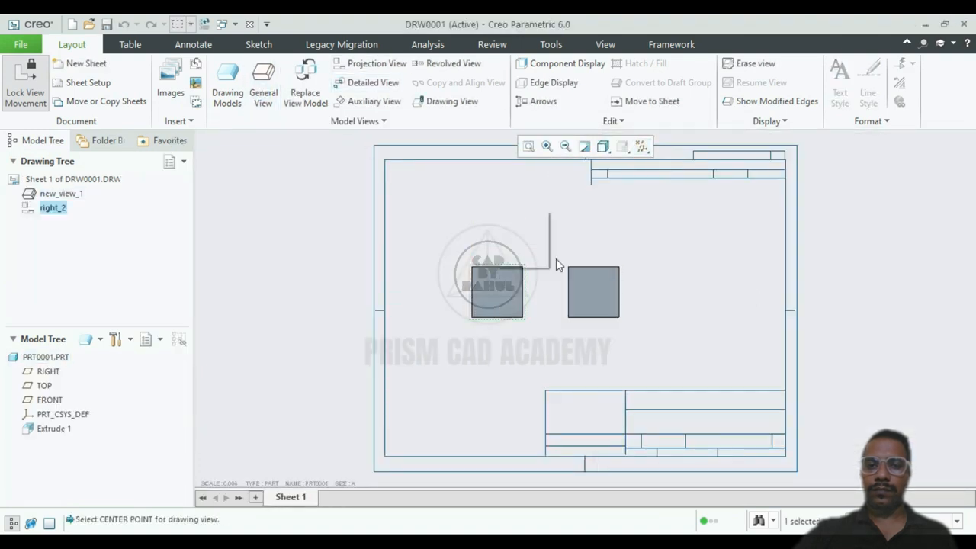
{"action": "left_click", "coordinate": [556, 260]}
- Dimension the horizontal width of the square in the right-hand projection view and position the dimension above the view
{"action": "left_click", "coordinate": [193, 44]}
{"action": "left_click", "coordinate": [207, 80]}
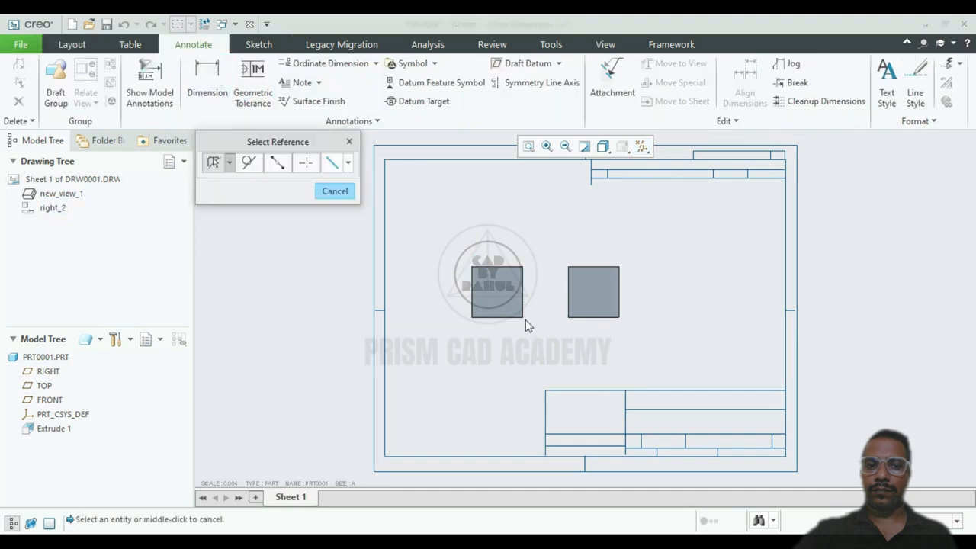
{"action": "left_click", "coordinate": [619, 304]}
{"action": "middle_click", "coordinate": [684, 303]}
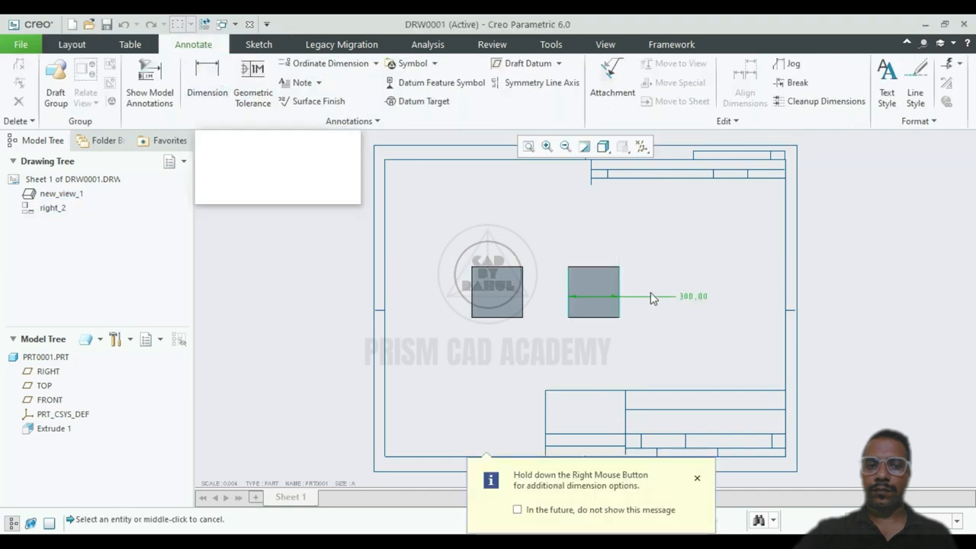
{"action": "left_click", "coordinate": [687, 297]}
{"action": "left_click_drag", "start_coordinate": [687, 298], "coordinate": [651, 243]}
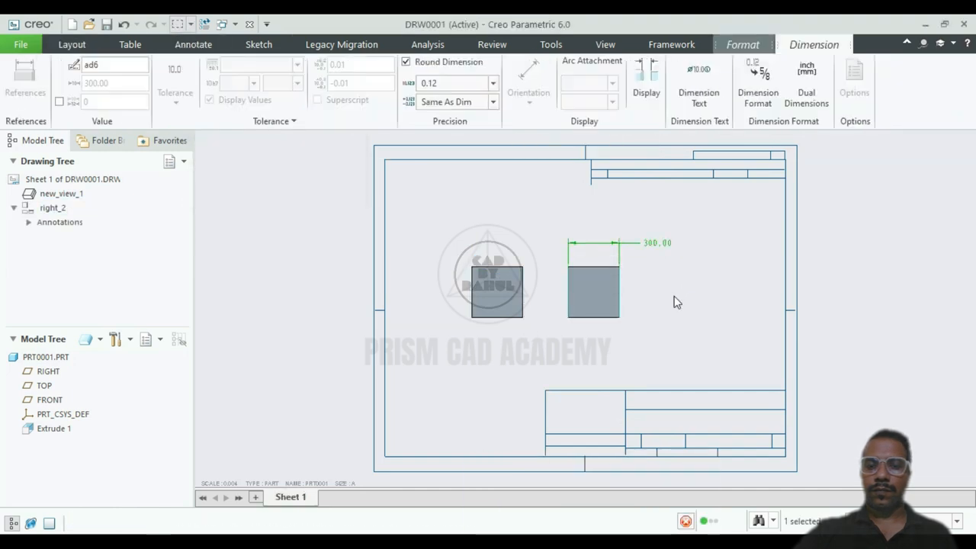
{"action": "left_click", "coordinate": [675, 297]}
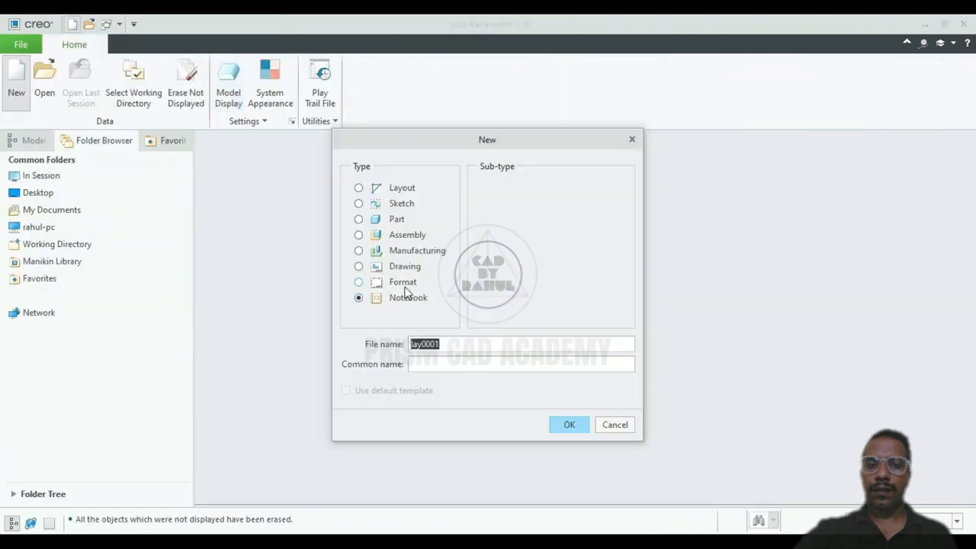
- Create the Notebook file lay0001 using the Empty with section option with section A, and inspect its sheet
{"action": "left_click", "coordinate": [565, 426]}
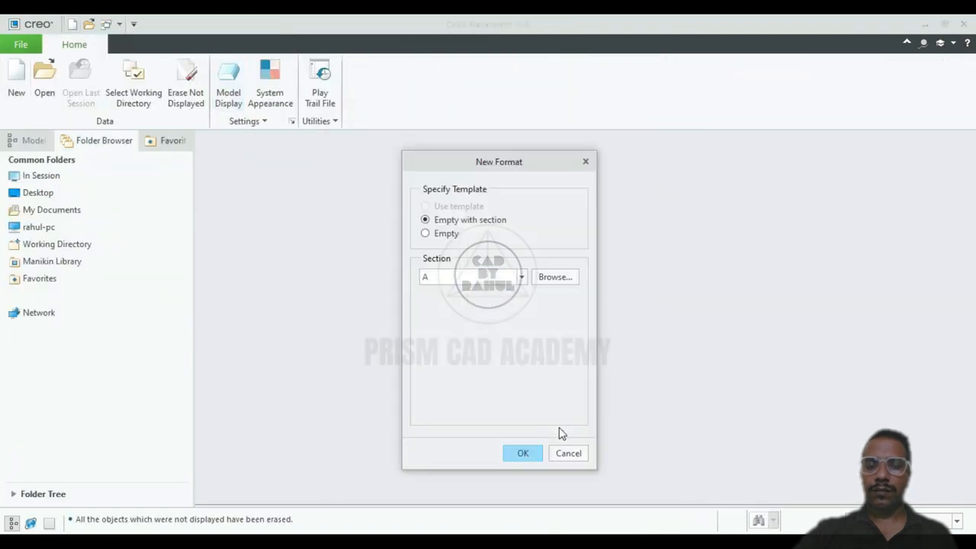
{"action": "left_click", "coordinate": [523, 454]}
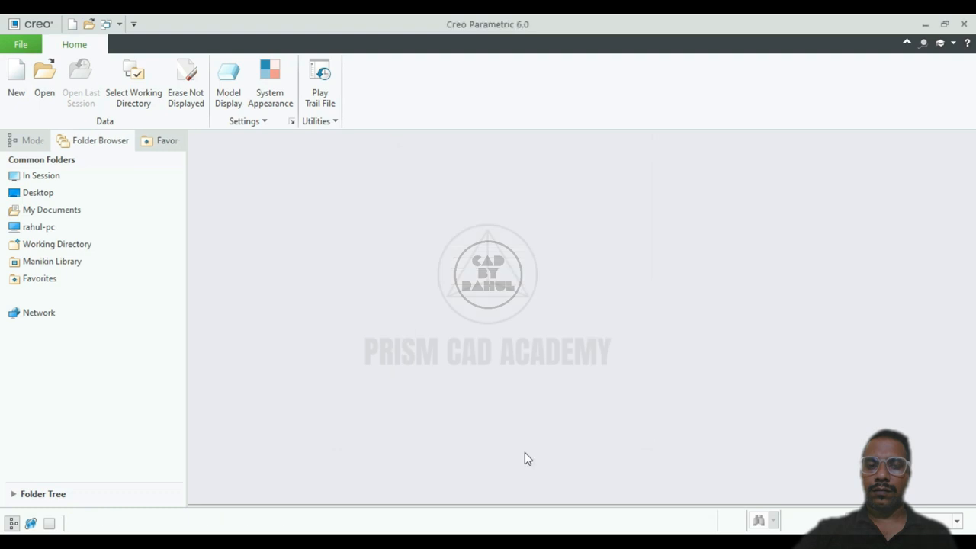
{"action": "scroll", "coordinate": [460, 406], "scroll_direction": "up", "scroll_amount": 3}
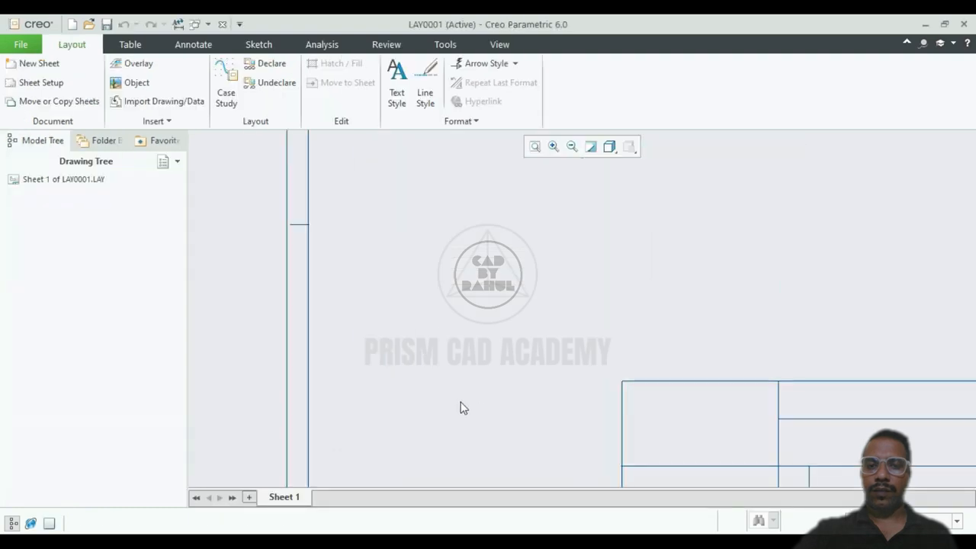
{"action": "scroll", "coordinate": [461, 407], "scroll_direction": "down", "scroll_amount": 5}
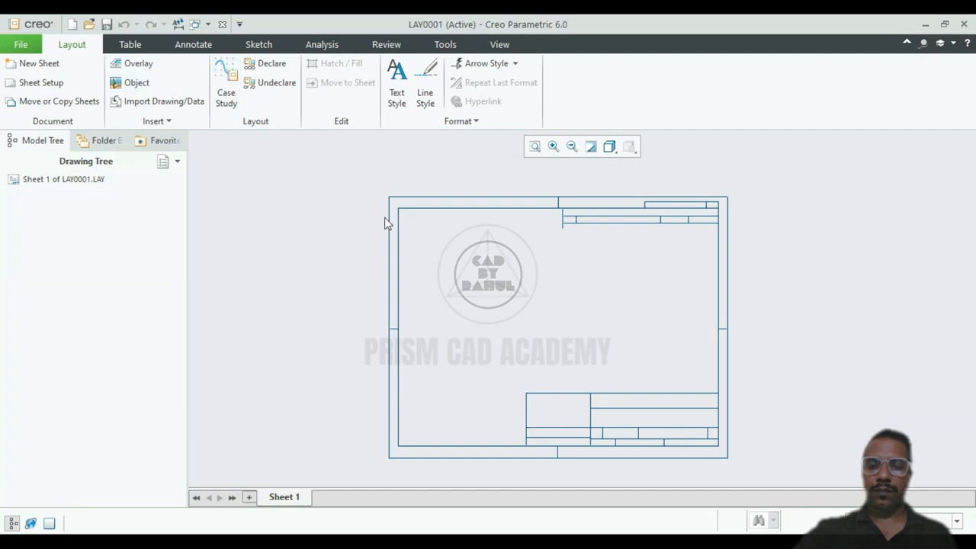
- Close the notebook and erase all objects that are not displayed from the session
{"action": "left_click", "coordinate": [221, 23]}
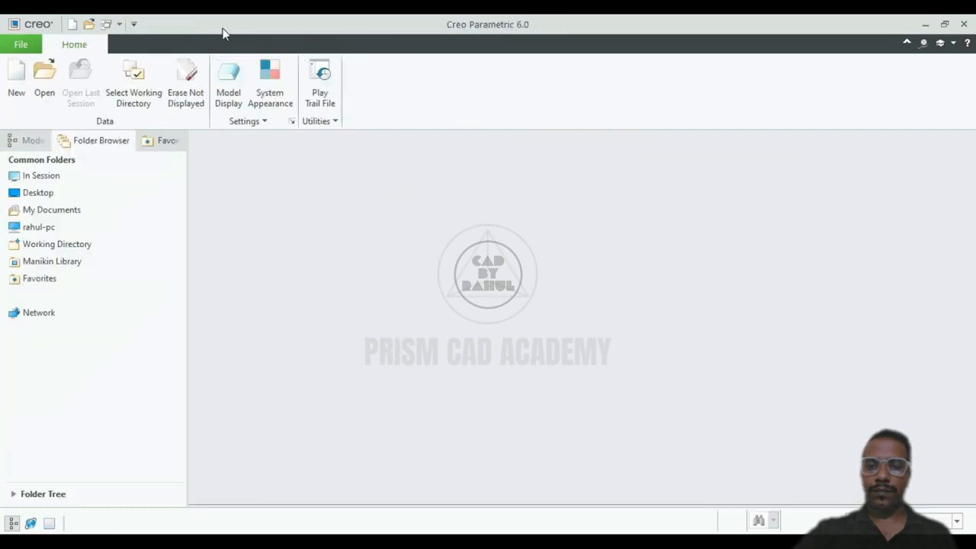
{"action": "left_click", "coordinate": [189, 77]}
{"action": "key", "text": "Return"}
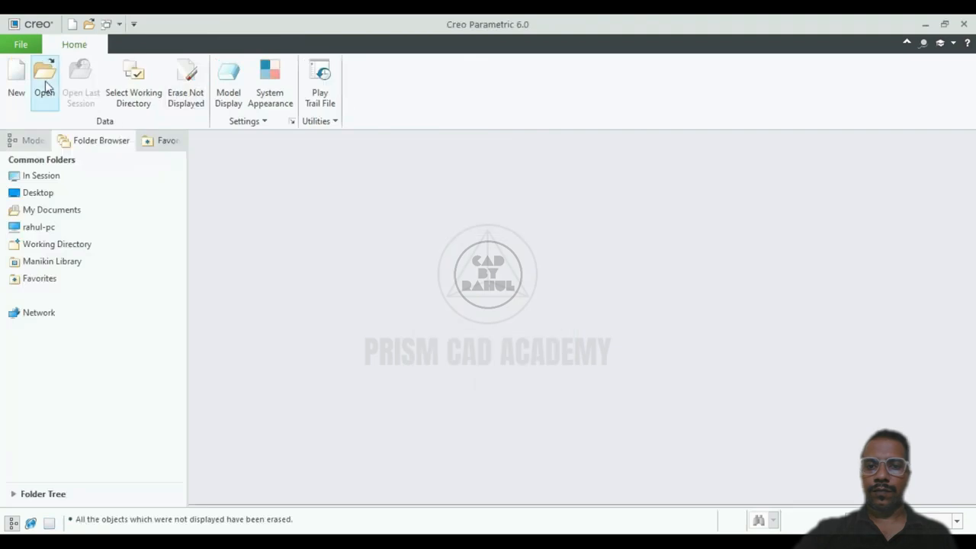
- Create the Format file frm0001 using the Empty with section option with section A
{"action": "left_click", "coordinate": [16, 80]}
{"action": "left_click", "coordinate": [378, 282]}
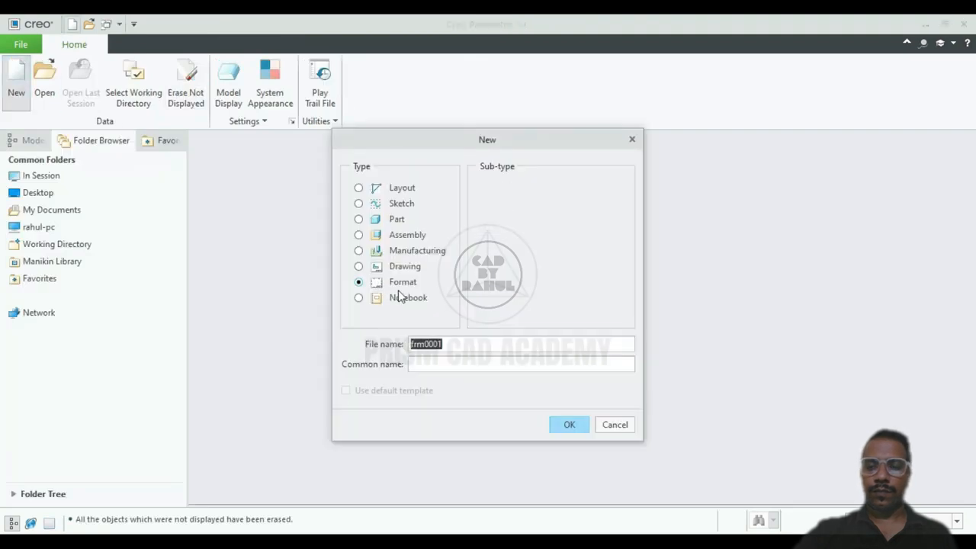
{"action": "left_click", "coordinate": [567, 426]}
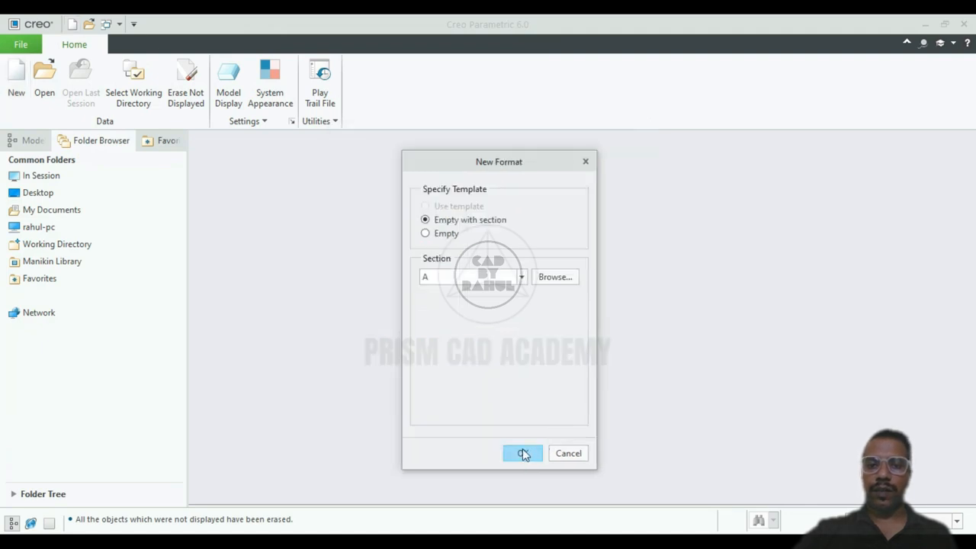
{"action": "left_click", "coordinate": [522, 453]}
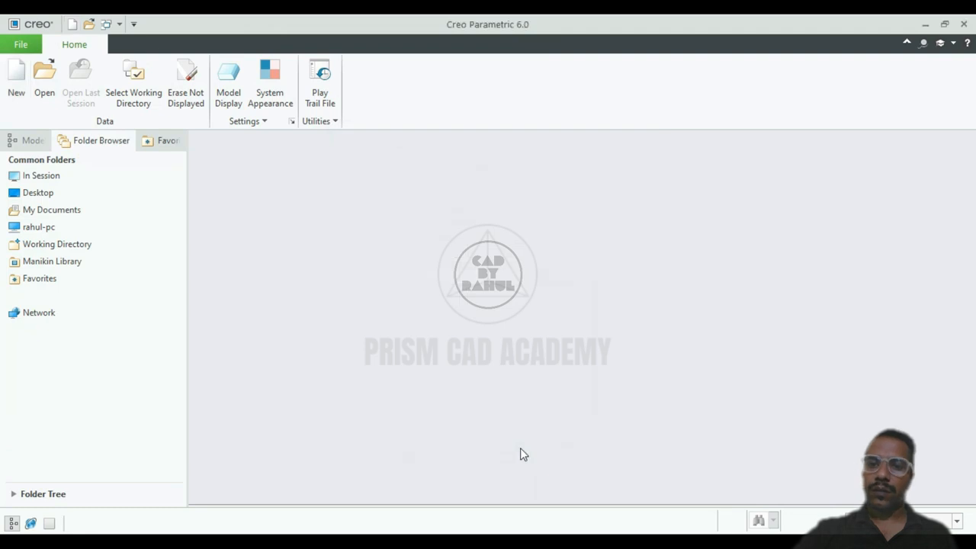